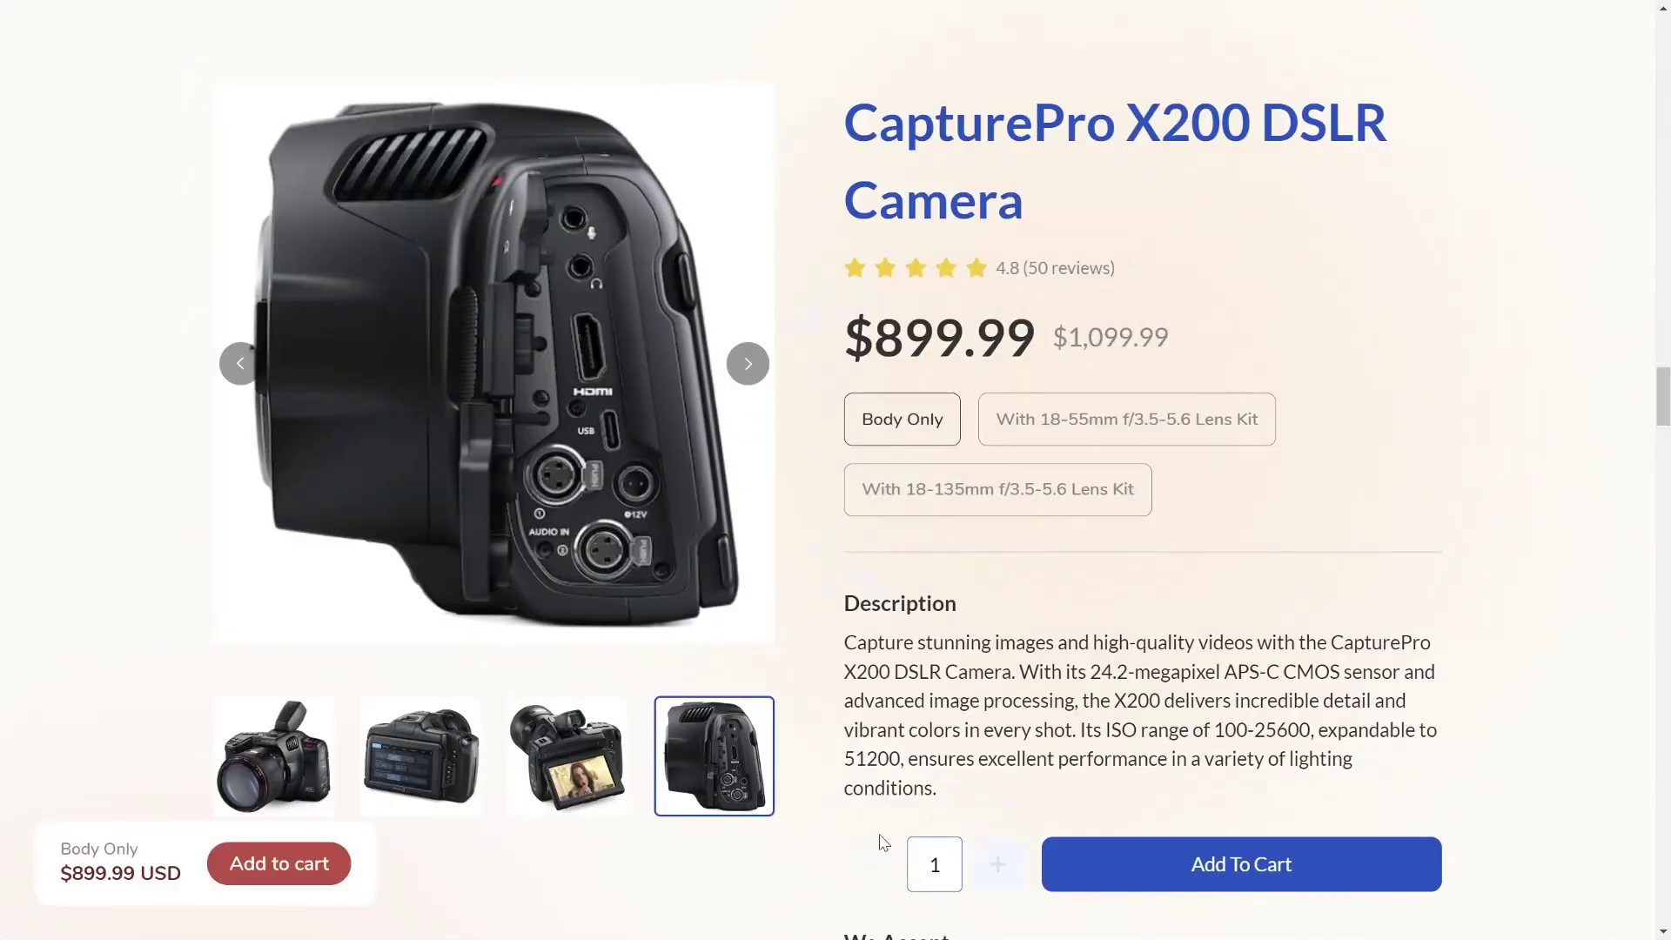
# Step: Add 100% Whey Gold Standard 01 to the cart from the example product page
pyautogui.click(1195, 857)
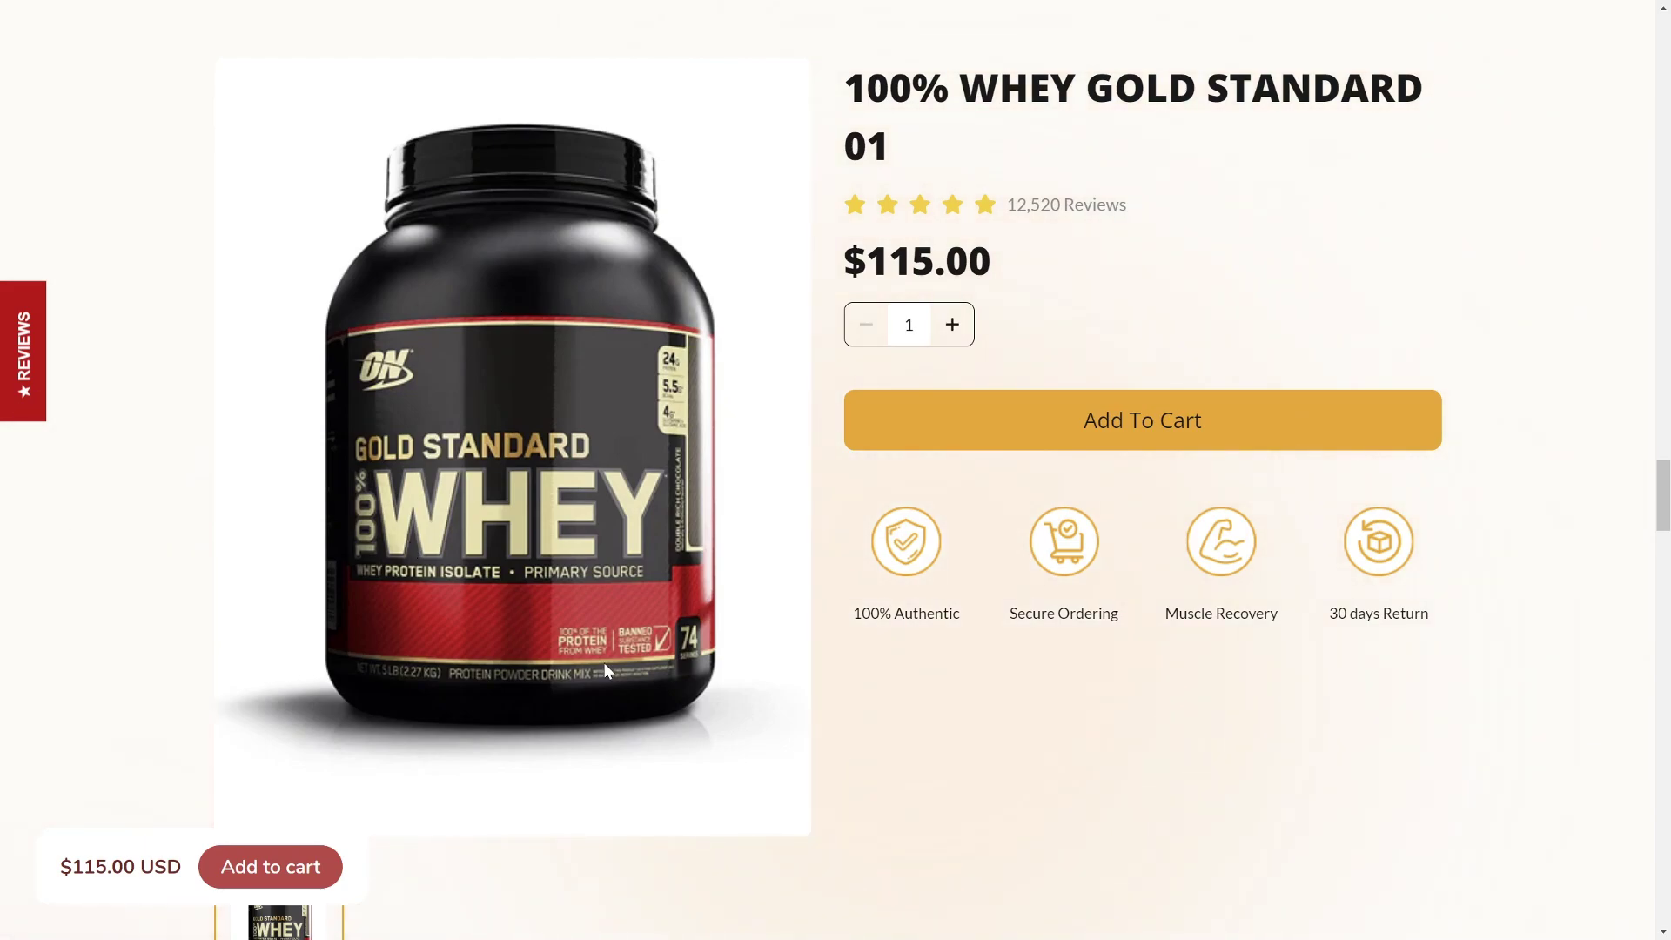
# Step: Add 100% Whey Gold Standard 01 to the cart and view the two-item cart
pyautogui.click(1080, 448)
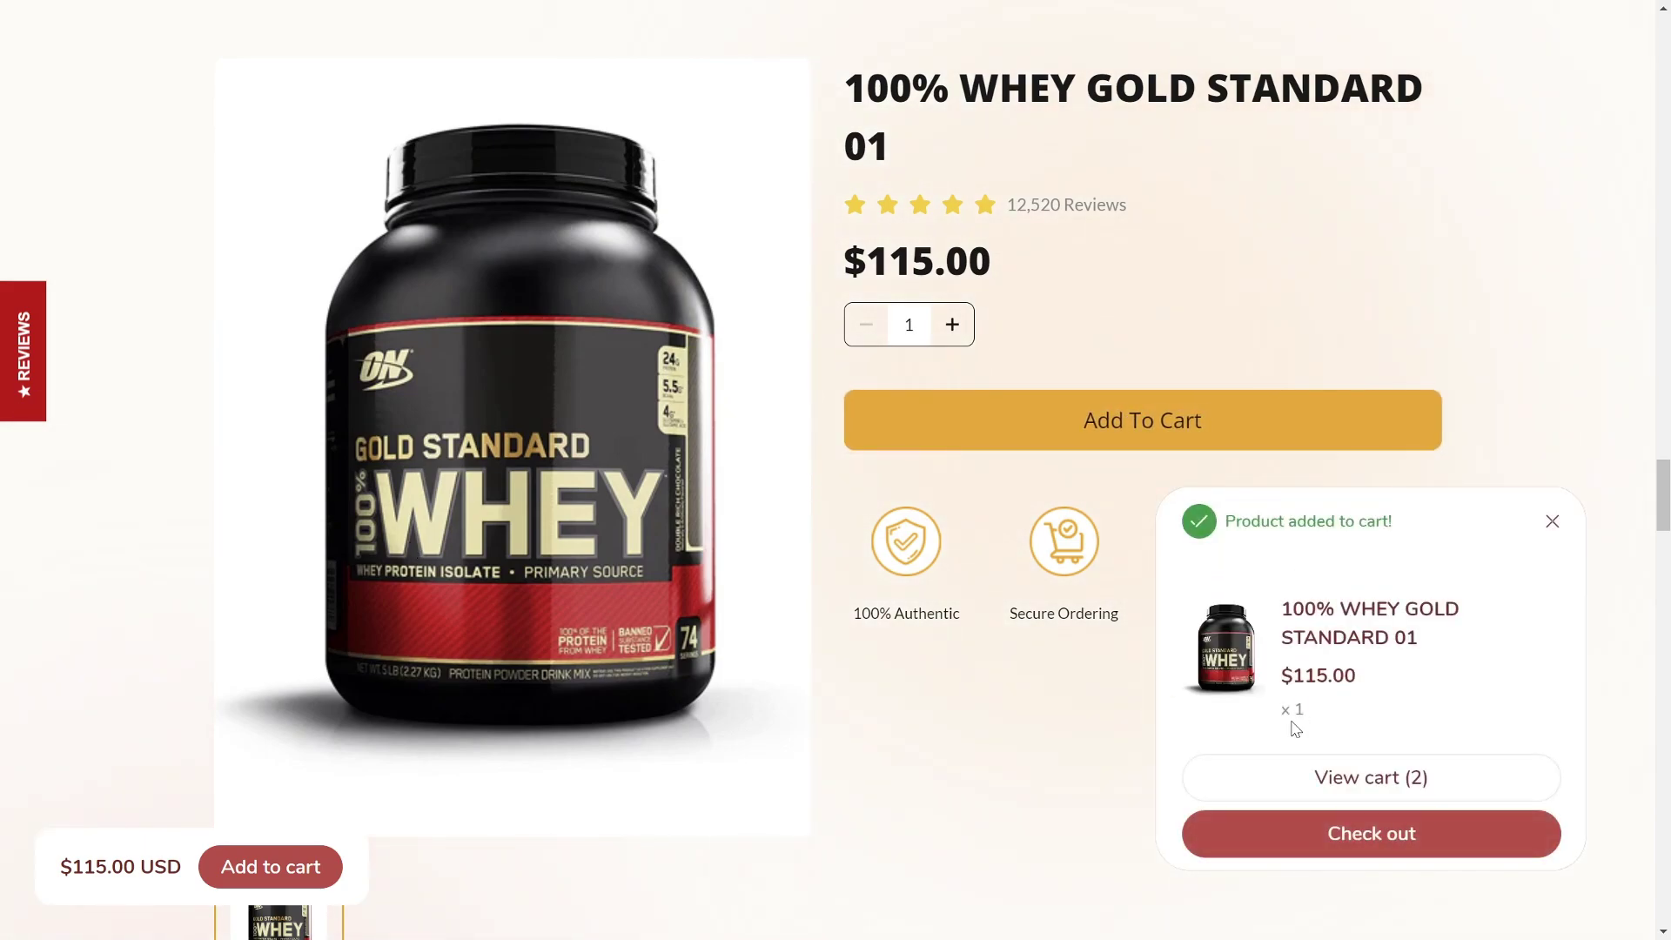
pyautogui.click(1426, 776)
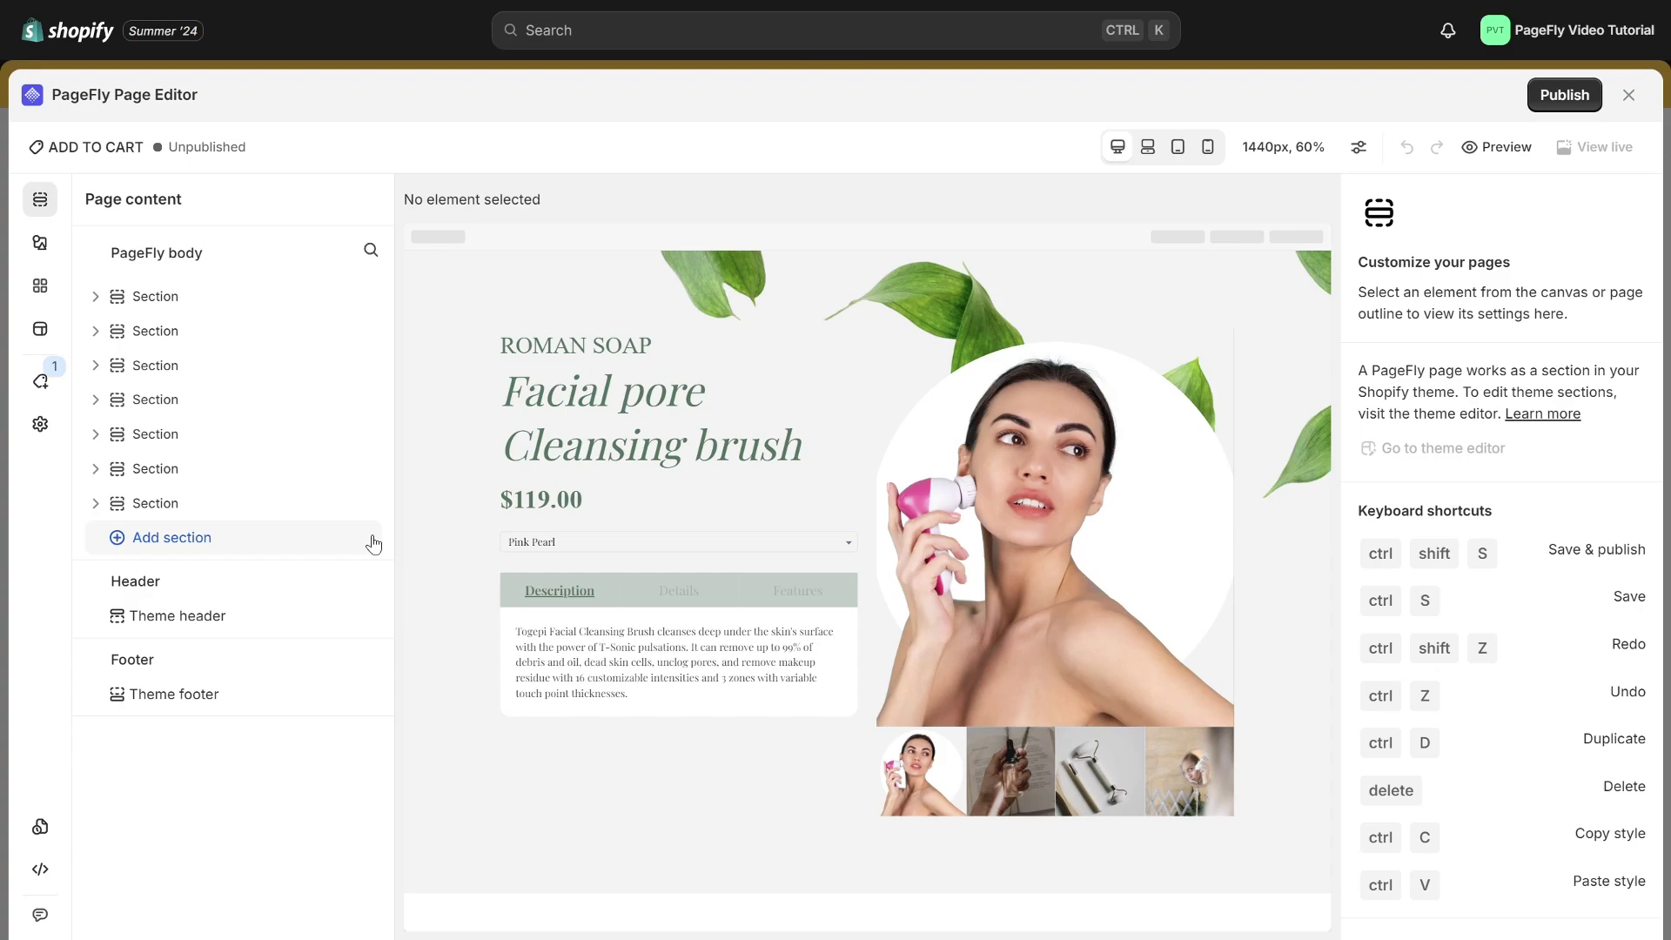
# Step: Bring up the Shopify Product add to cart element variants to place under the variant picker
pyautogui.click(38, 242)
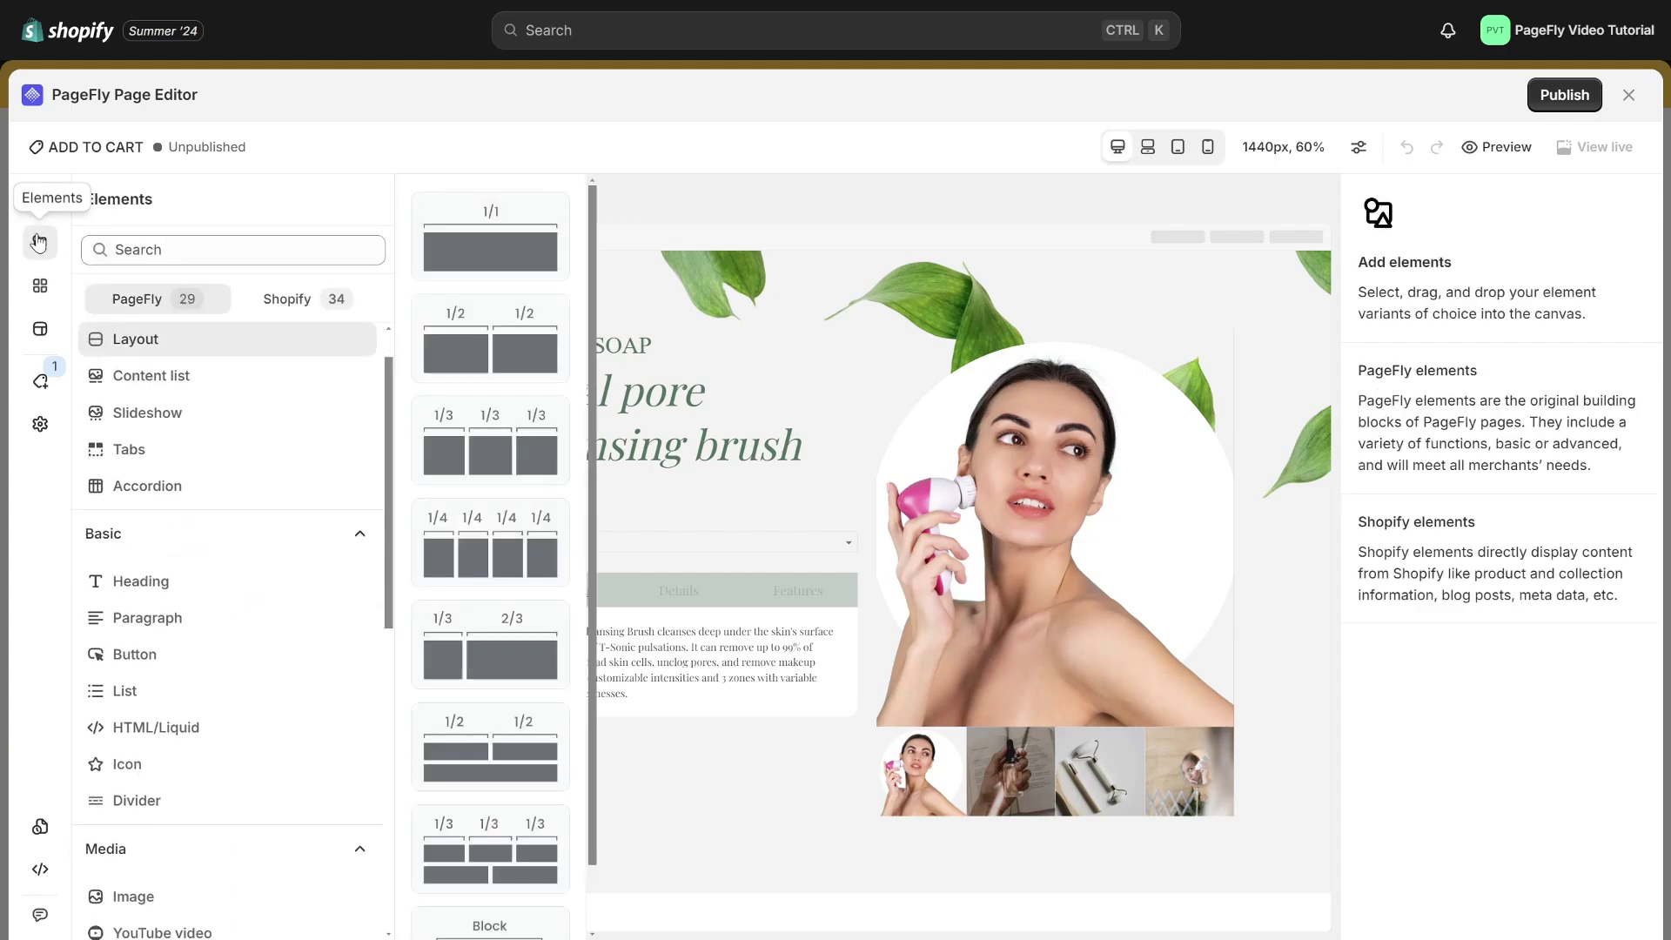
pyautogui.click(286, 310)
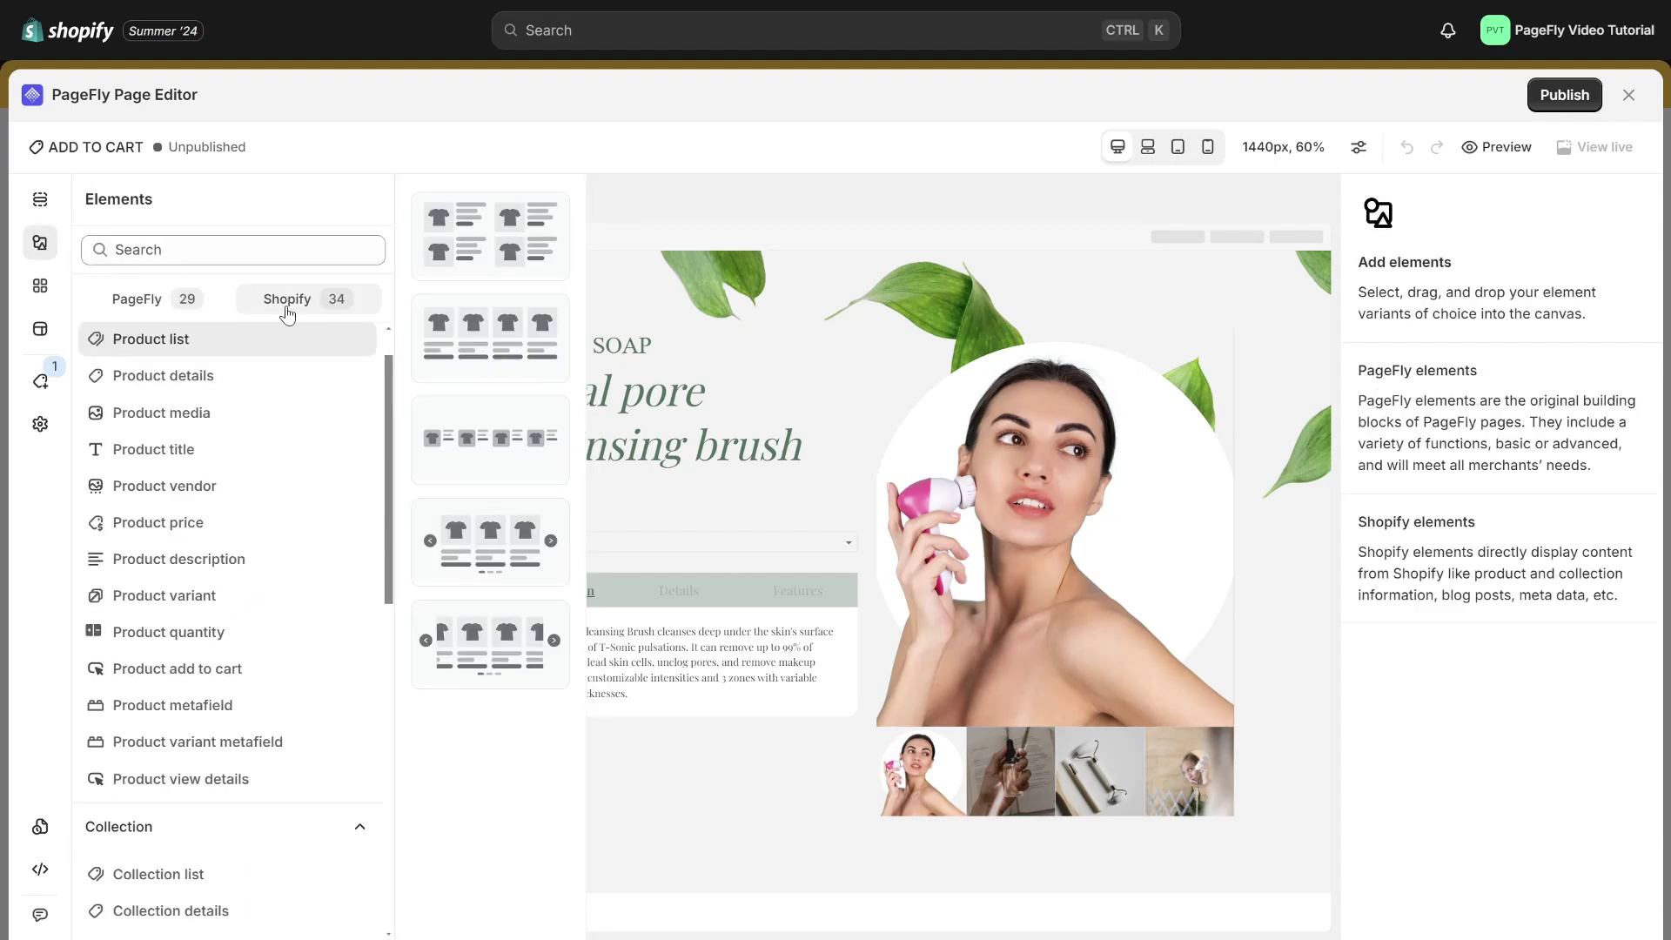
pyautogui.click(178, 670)
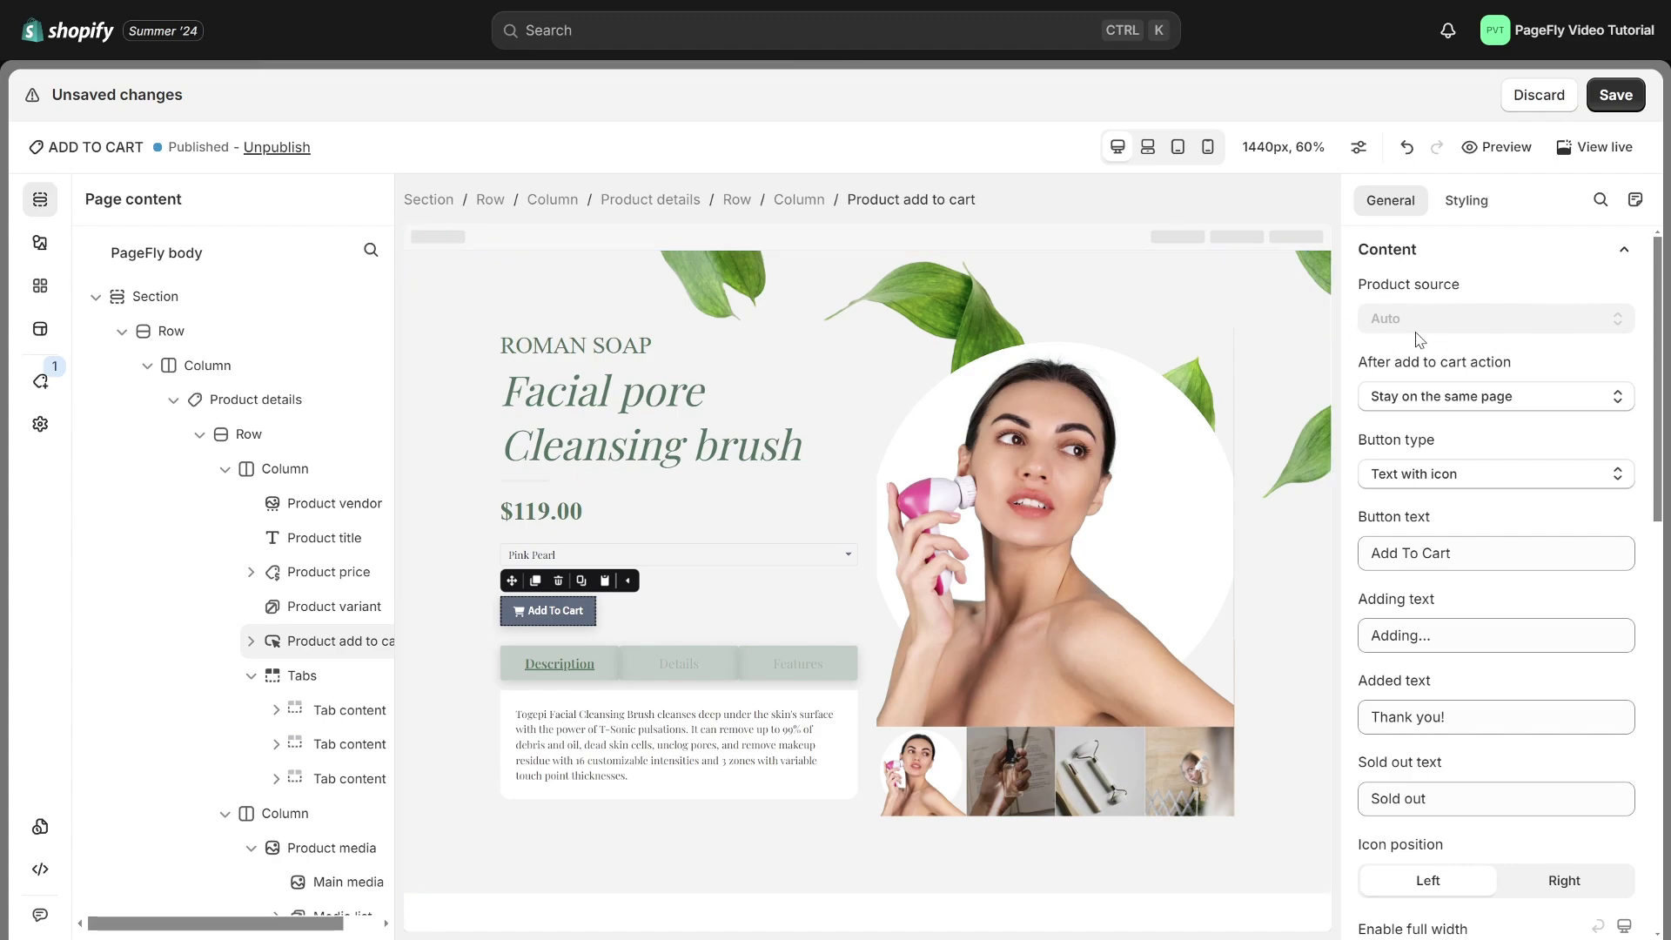
# Step: Select the Product details block and browse its store product list, e.g. 100% WHEY GOLD STANDARD 01
pyautogui.click(678, 203)
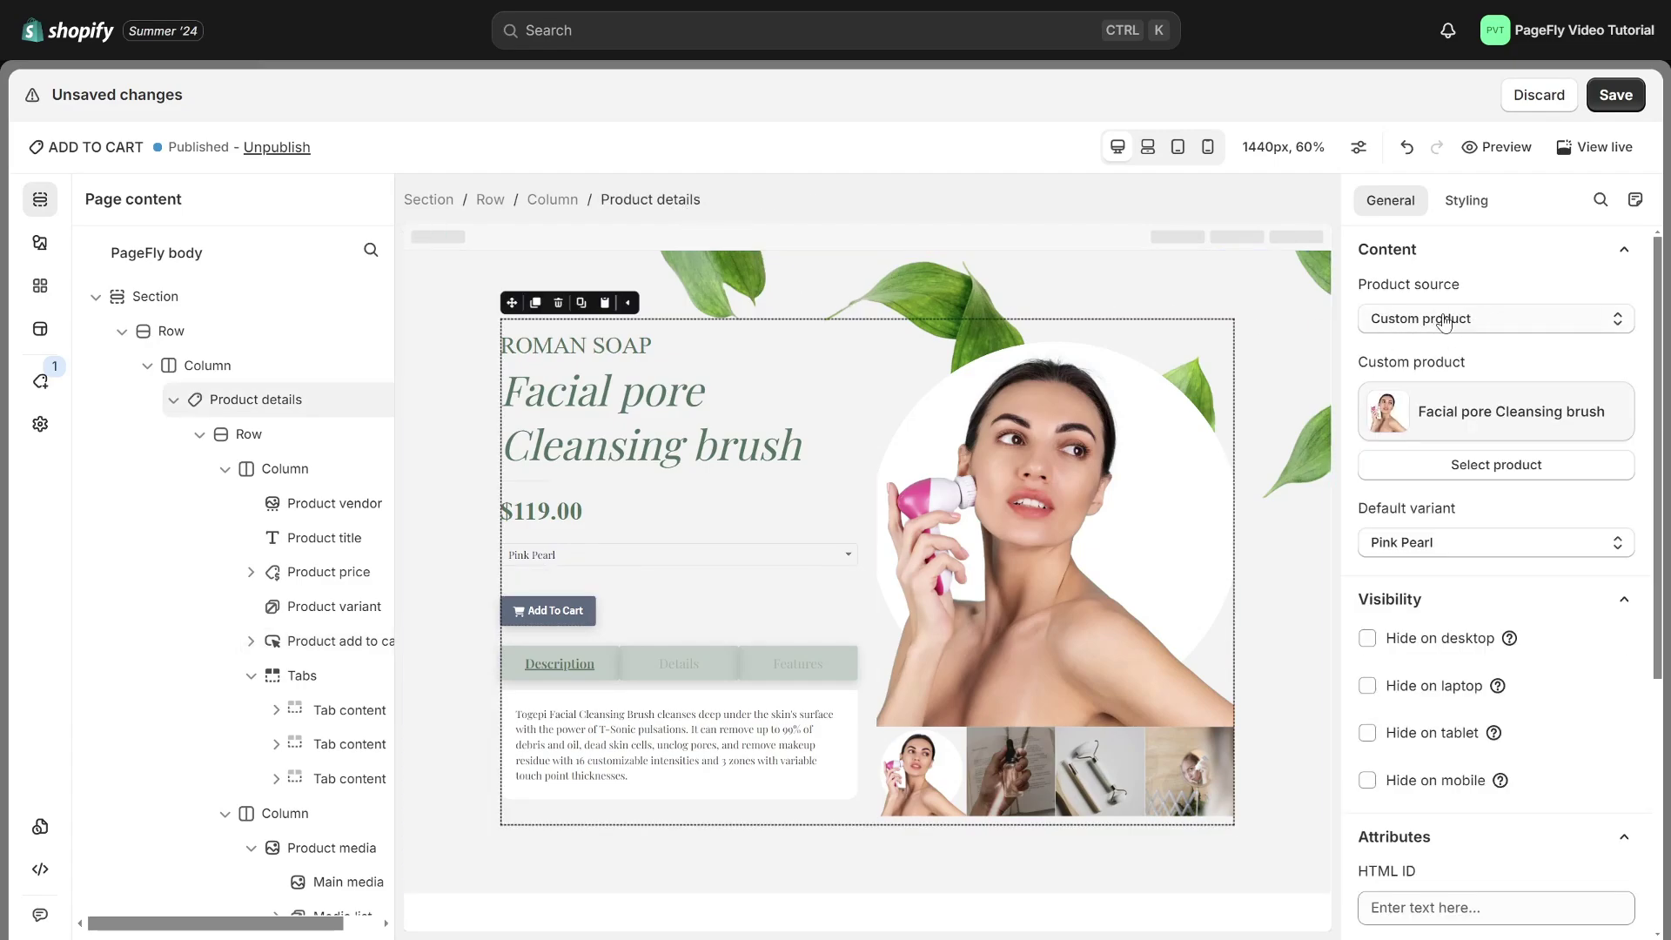
pyautogui.click(1439, 466)
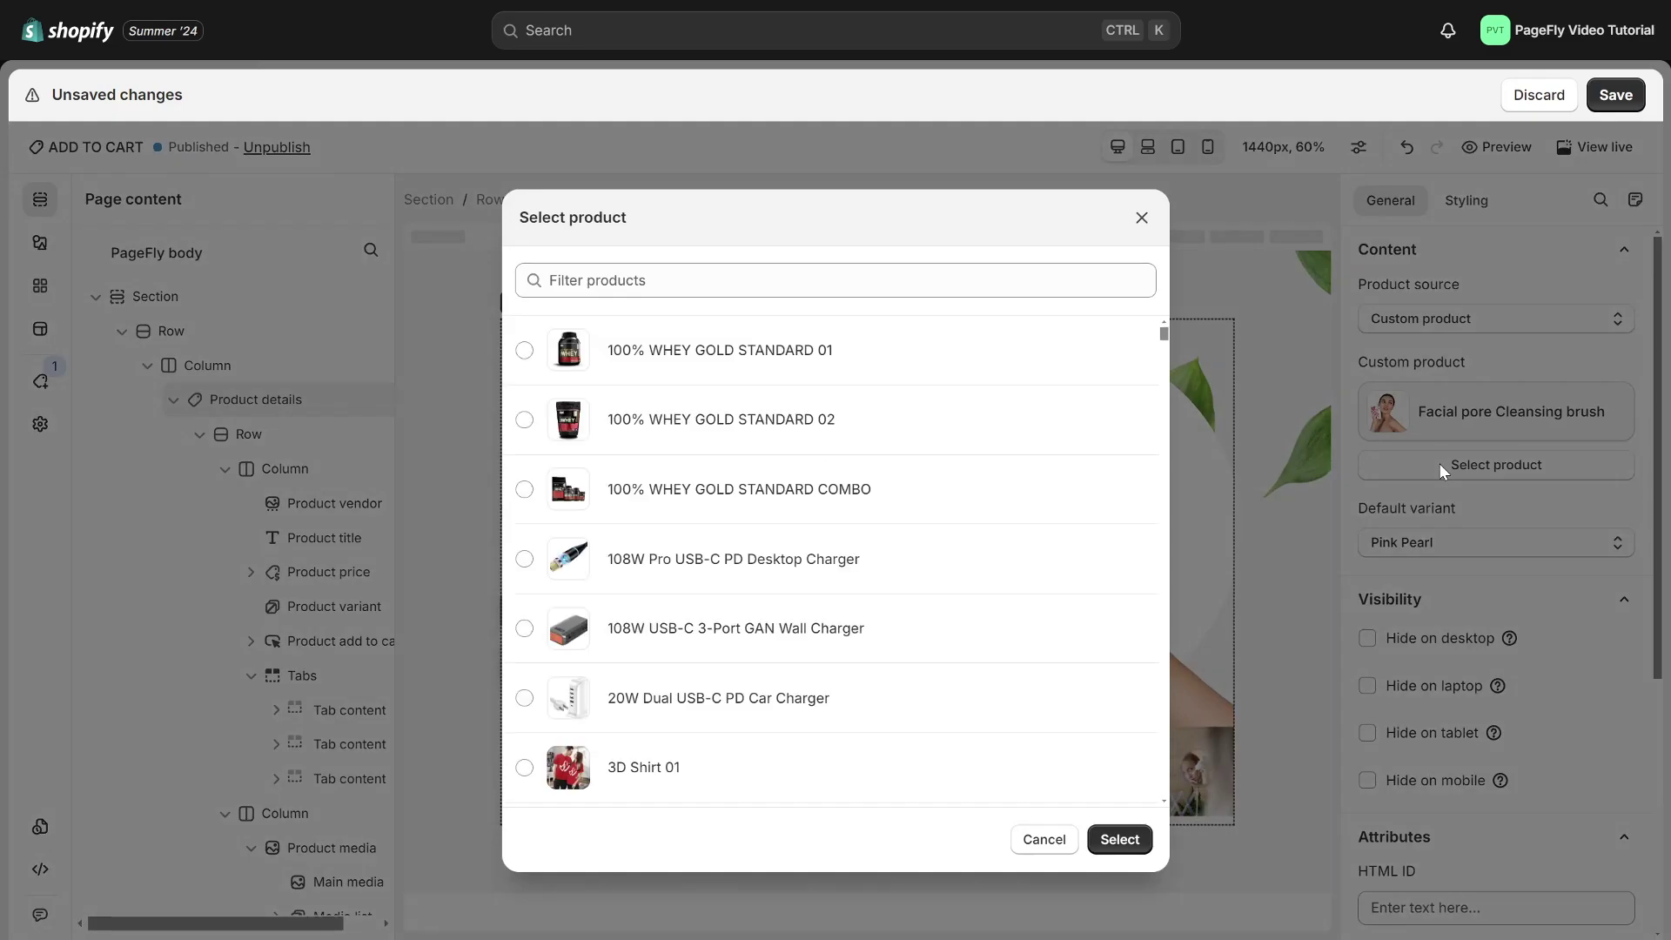
pyautogui.scroll(-10, 839, 560)
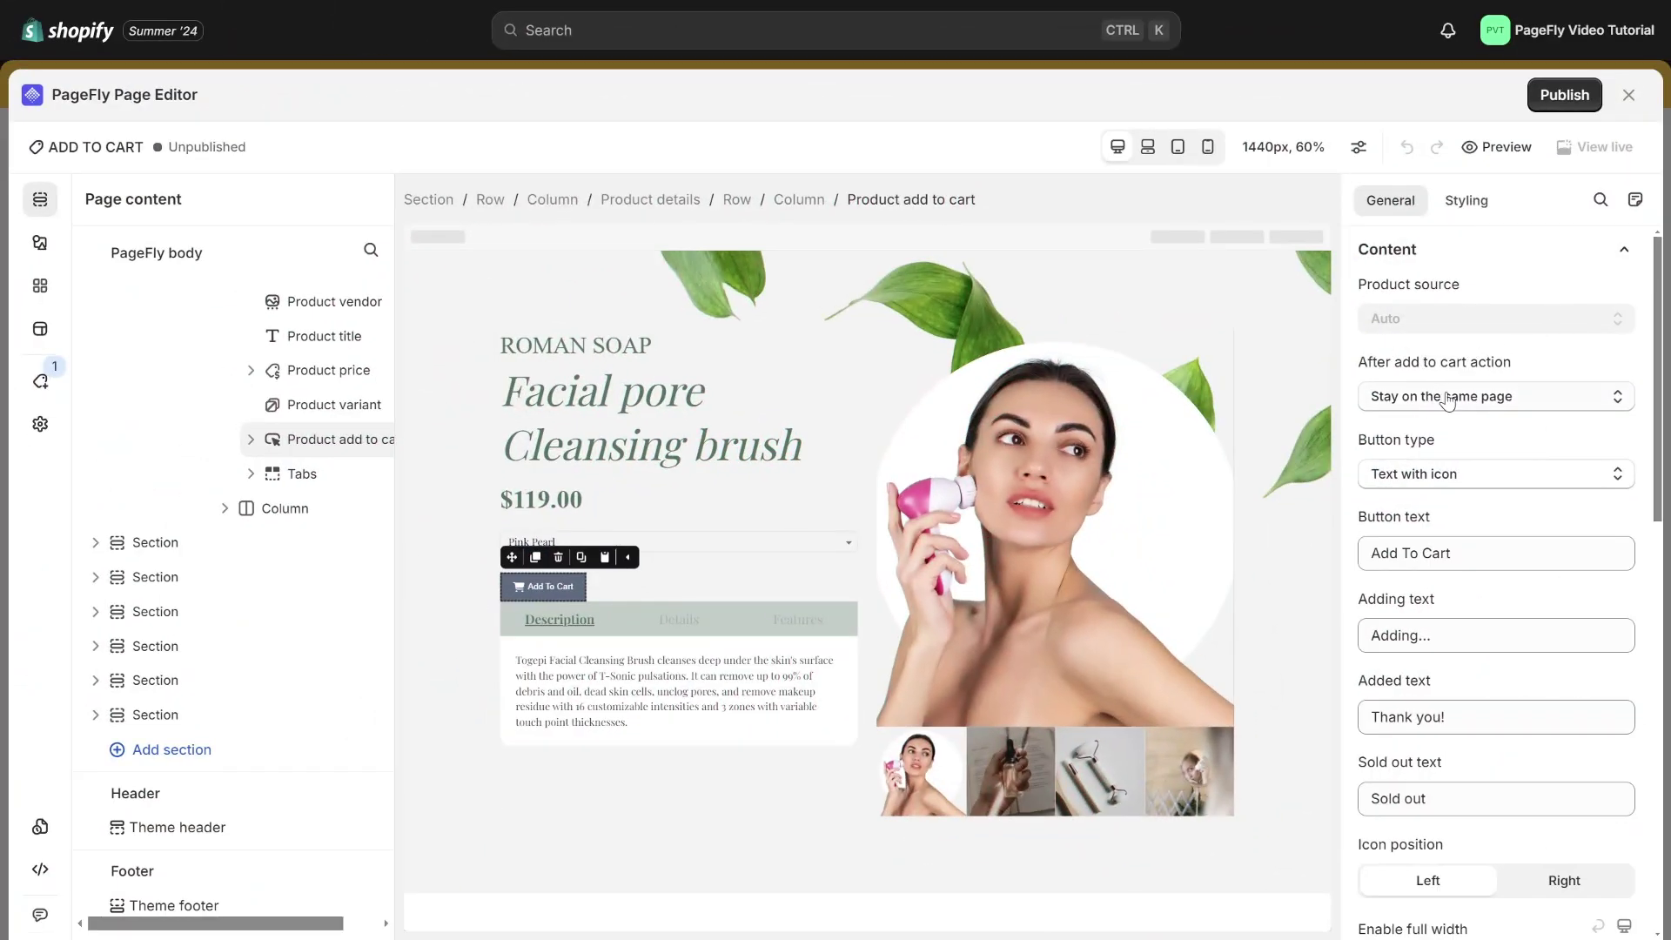
# Step: Set After add to cart action to Go to cart page, keeping the 16 px Cart-shopping icon
pyautogui.click(1532, 396)
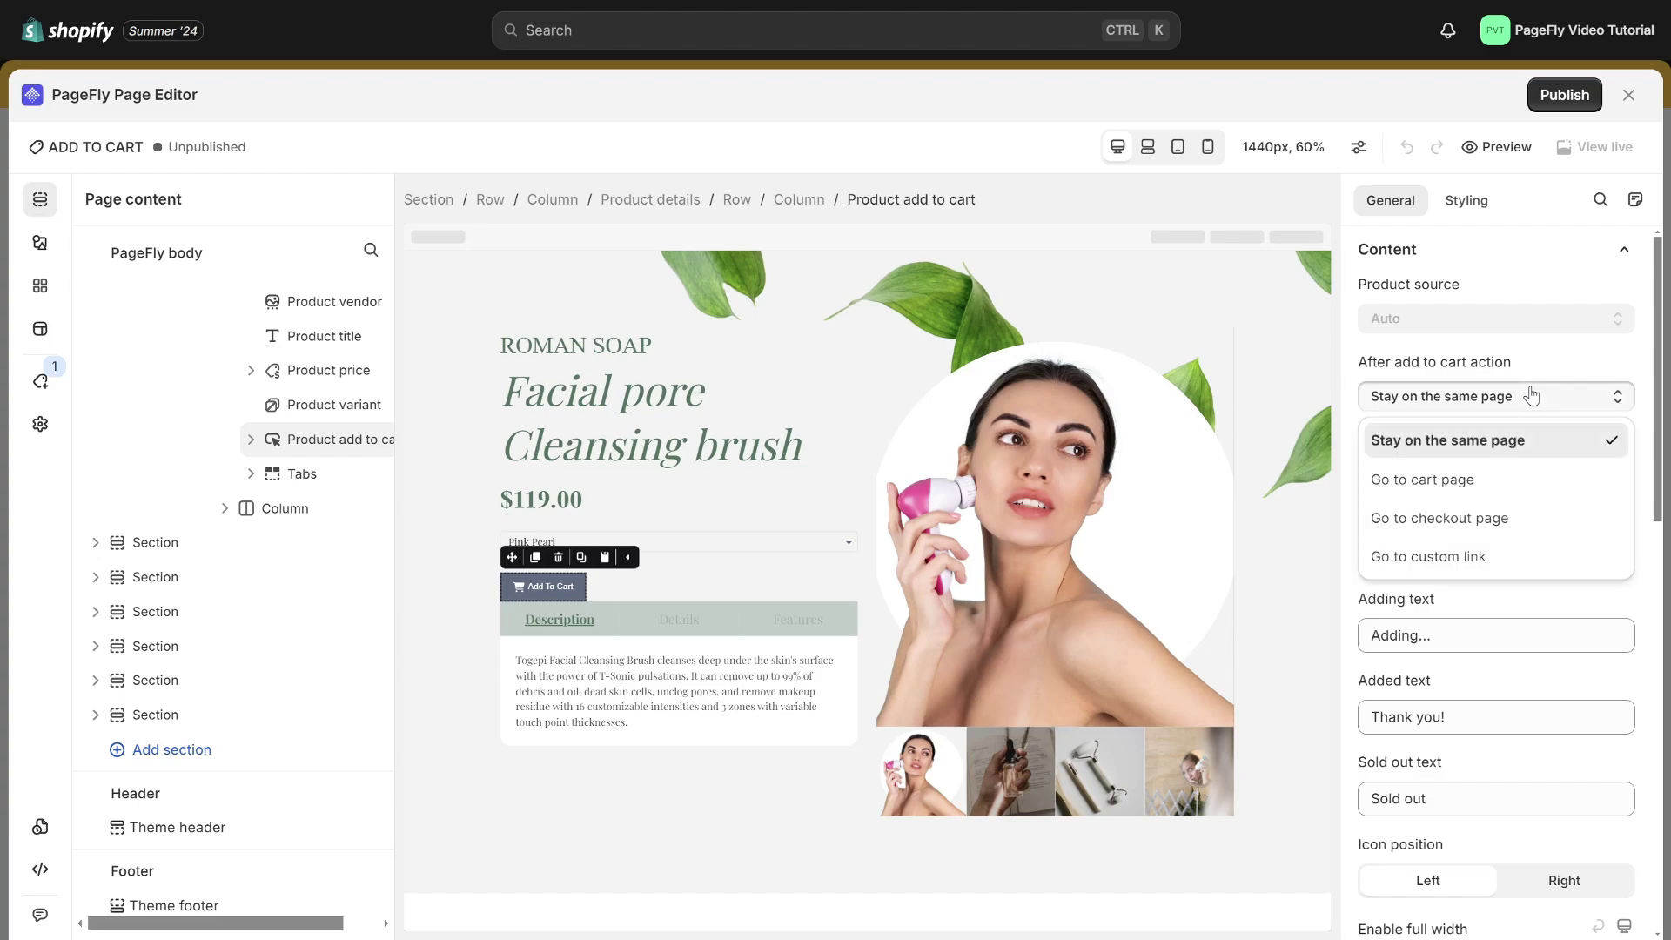
pyautogui.click(1489, 478)
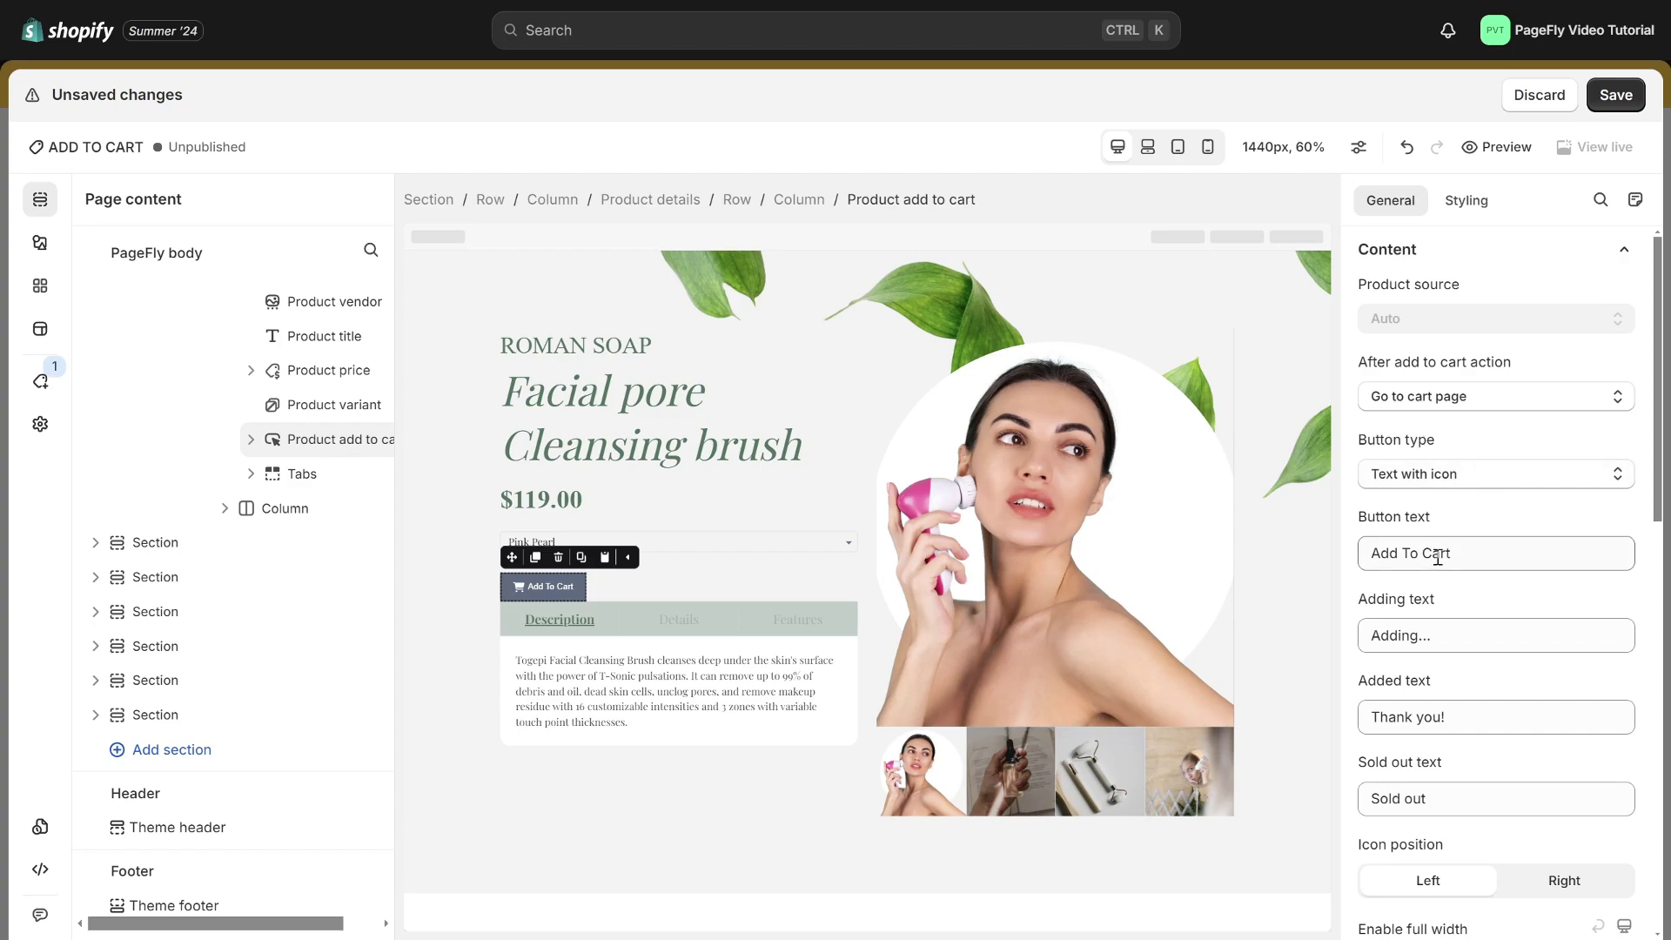
pyautogui.click(519, 587)
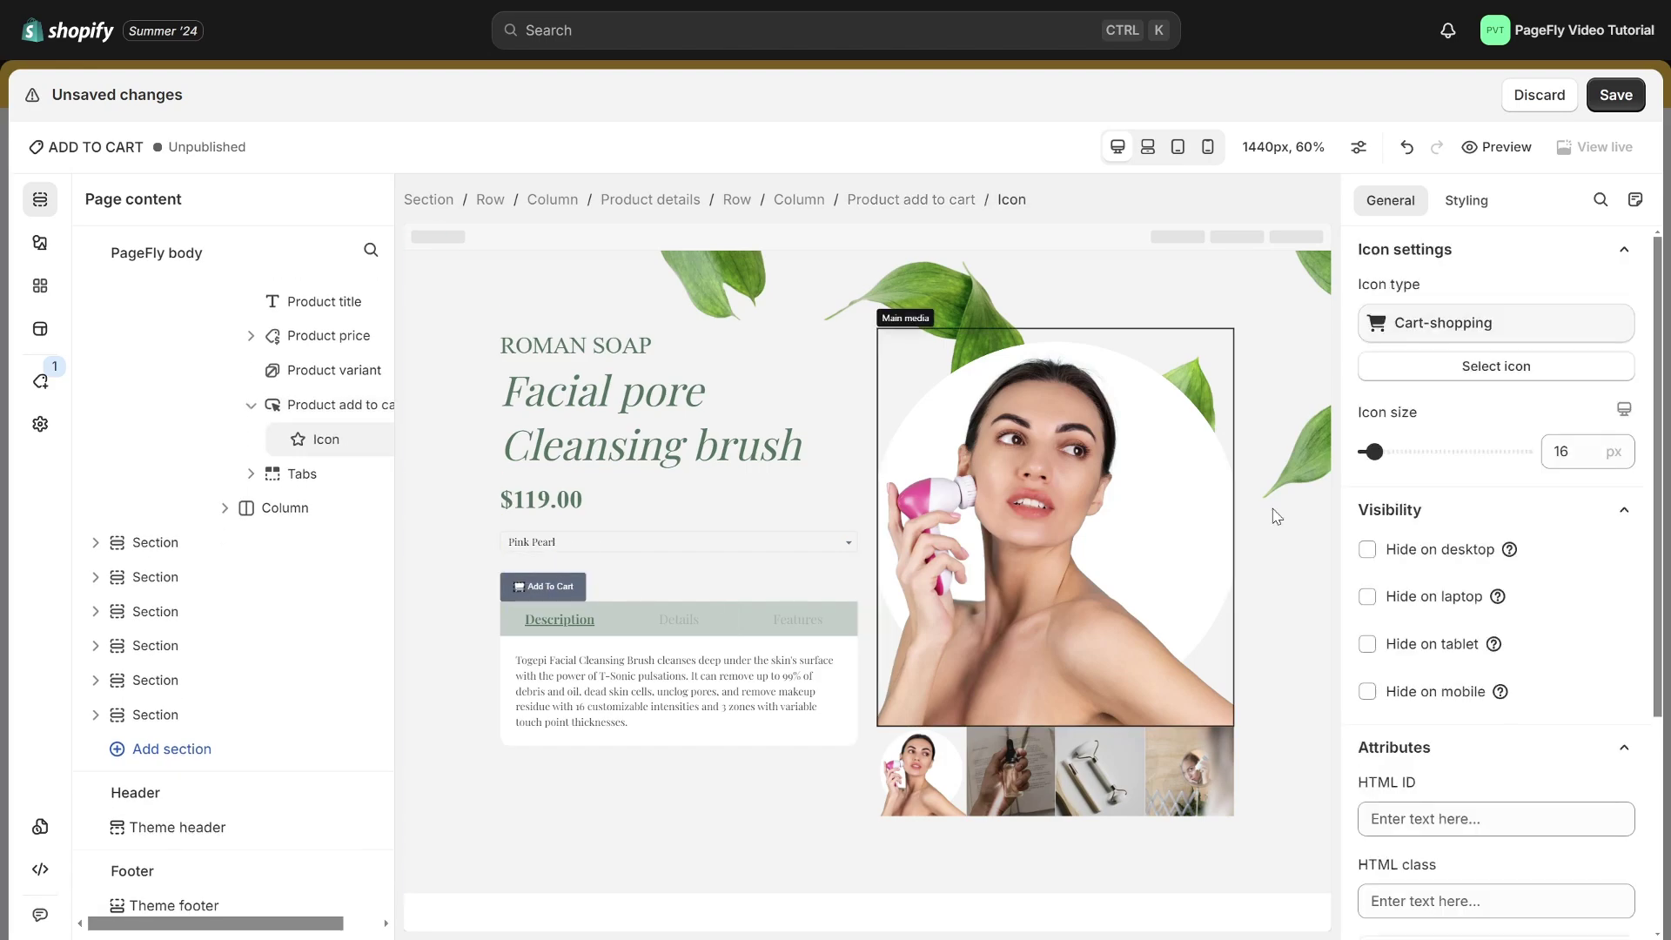
pyautogui.click(1428, 376)
pyautogui.scroll(-1, 1491, 523)
pyautogui.scroll(-5, 1491, 522)
pyautogui.click(1639, 199)
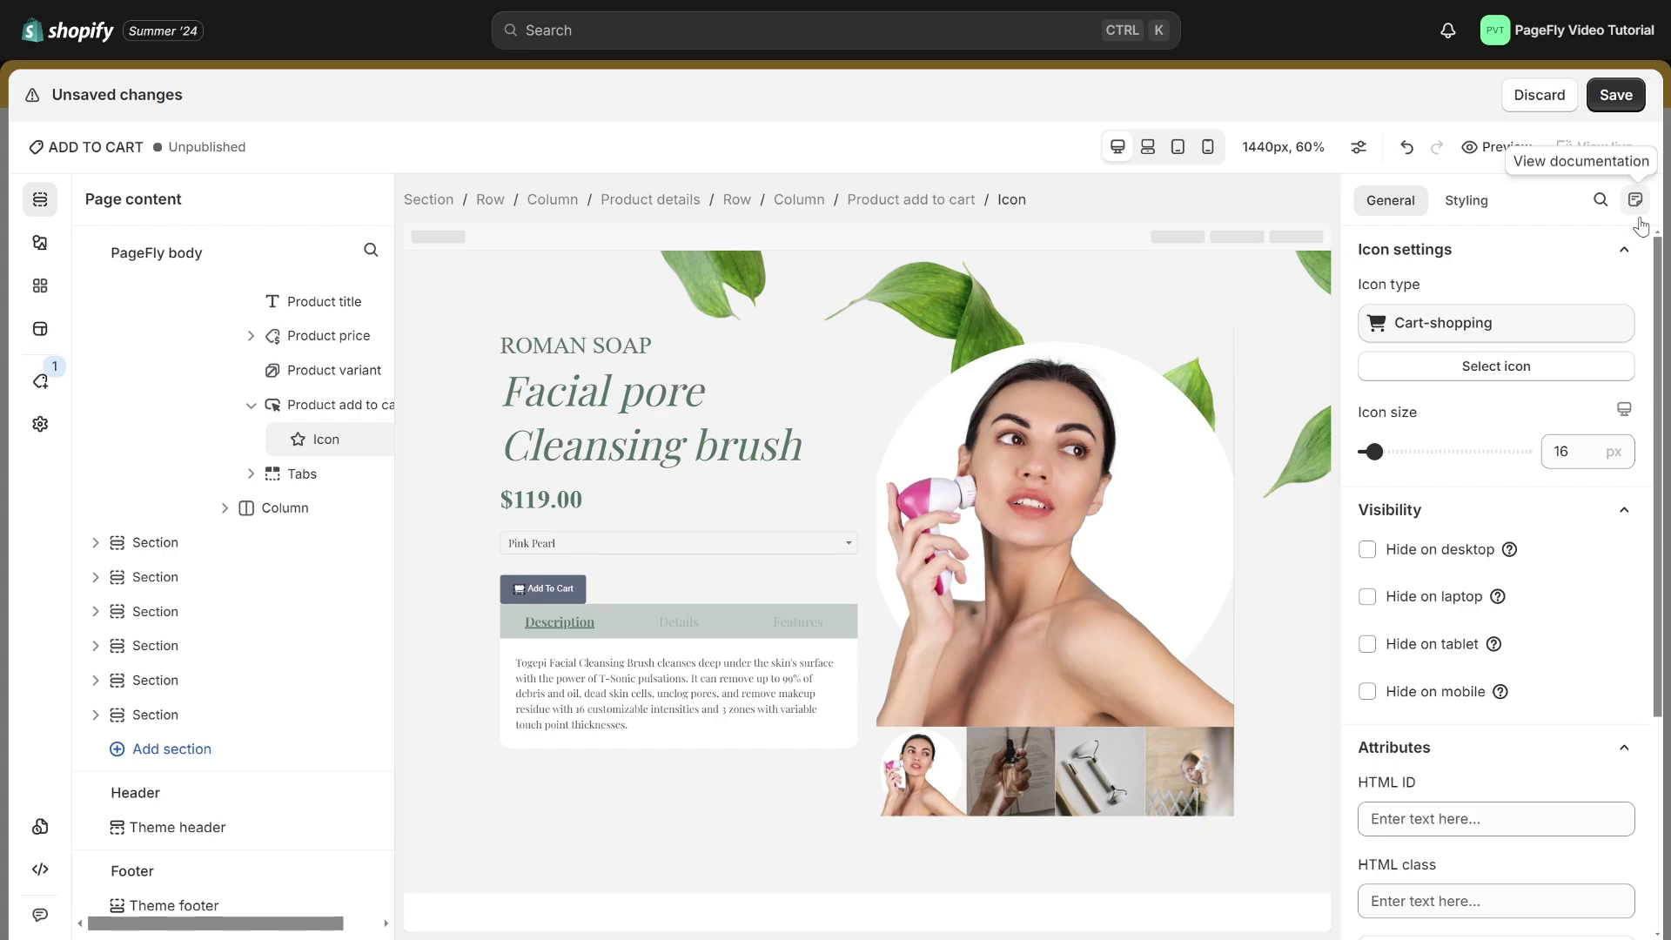
# Step: Set the Add To Cart icon position to Right and enable full width
pyautogui.click(558, 589)
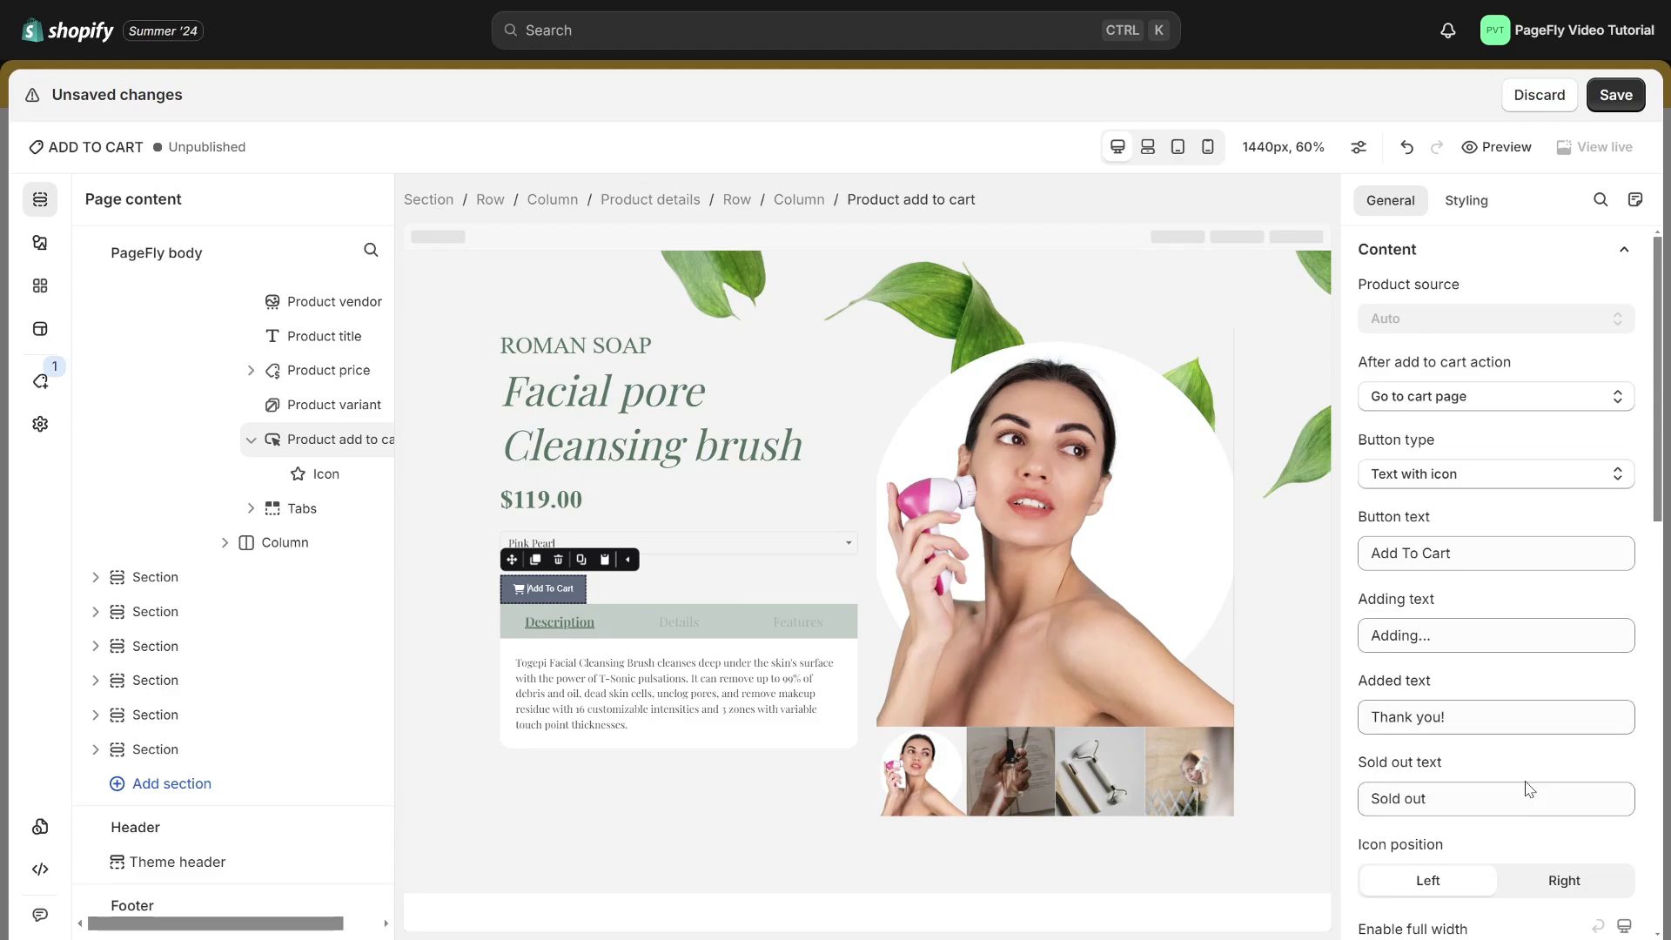
pyautogui.scroll(-5, 1549, 749)
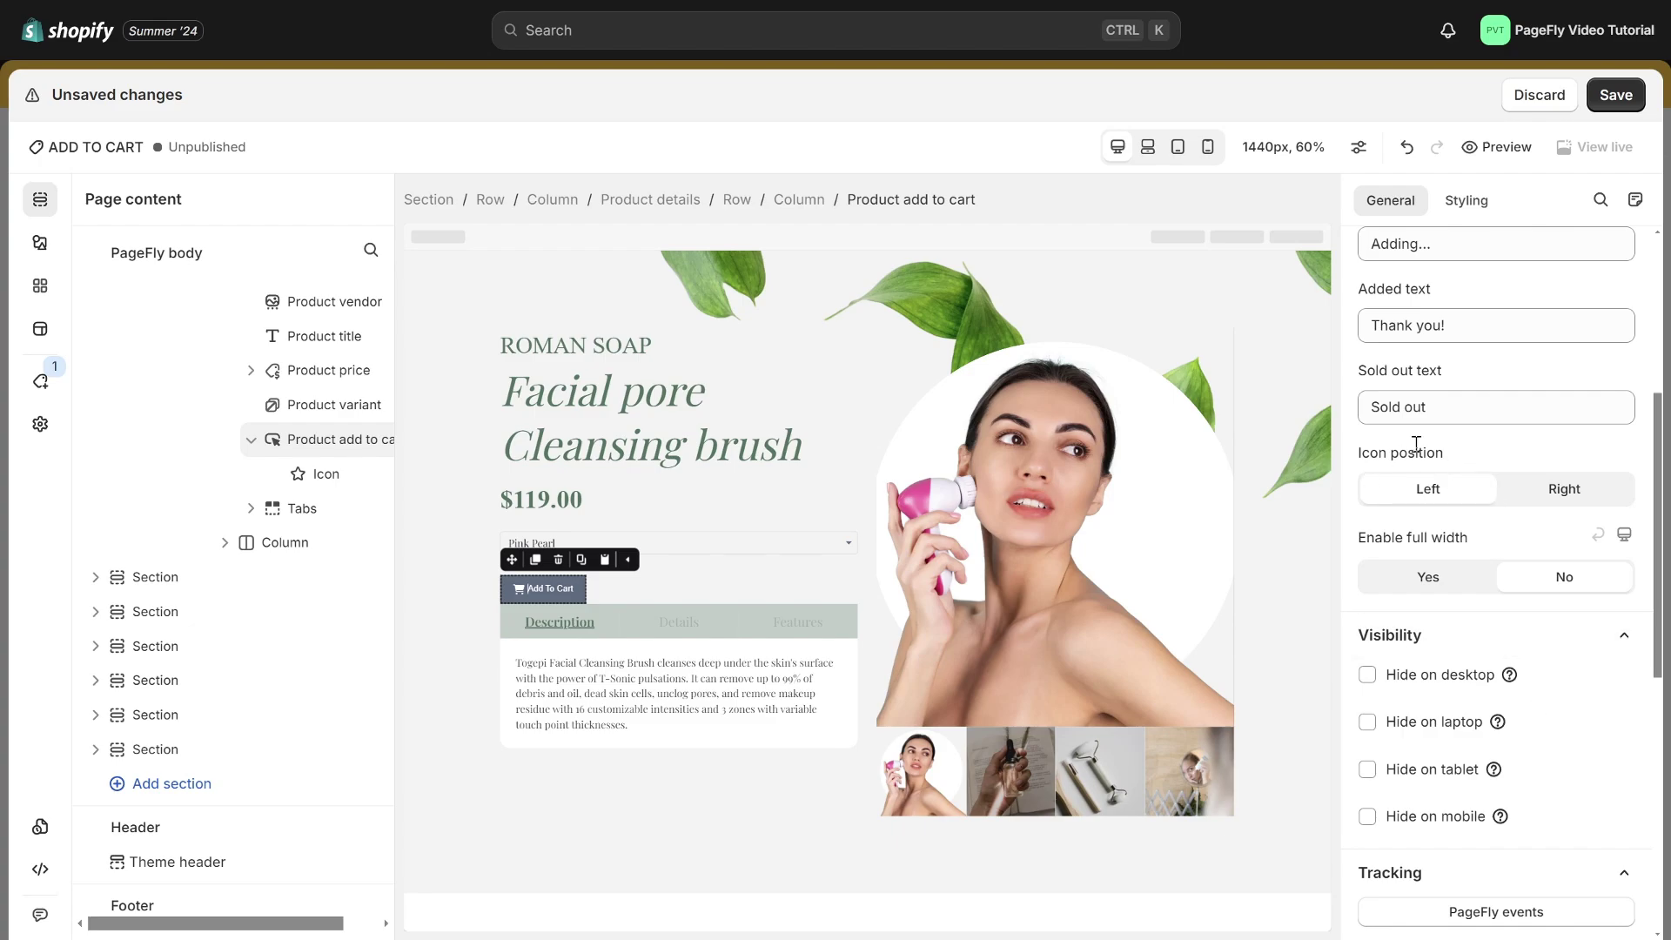
pyautogui.click(1558, 503)
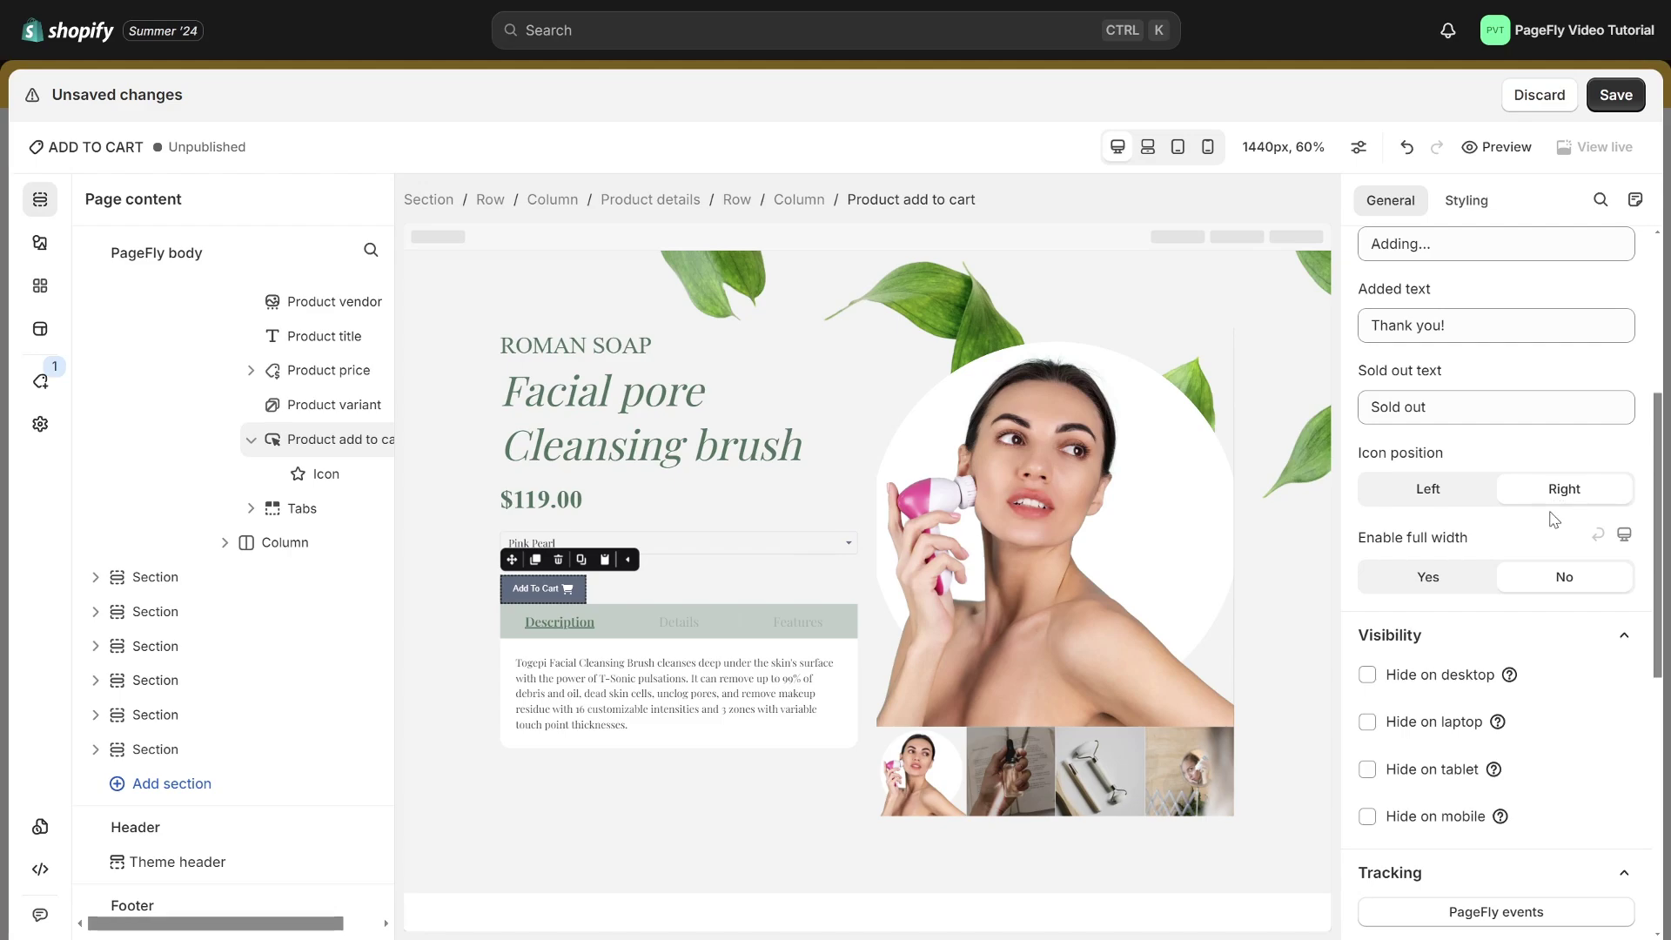
pyautogui.click(1428, 577)
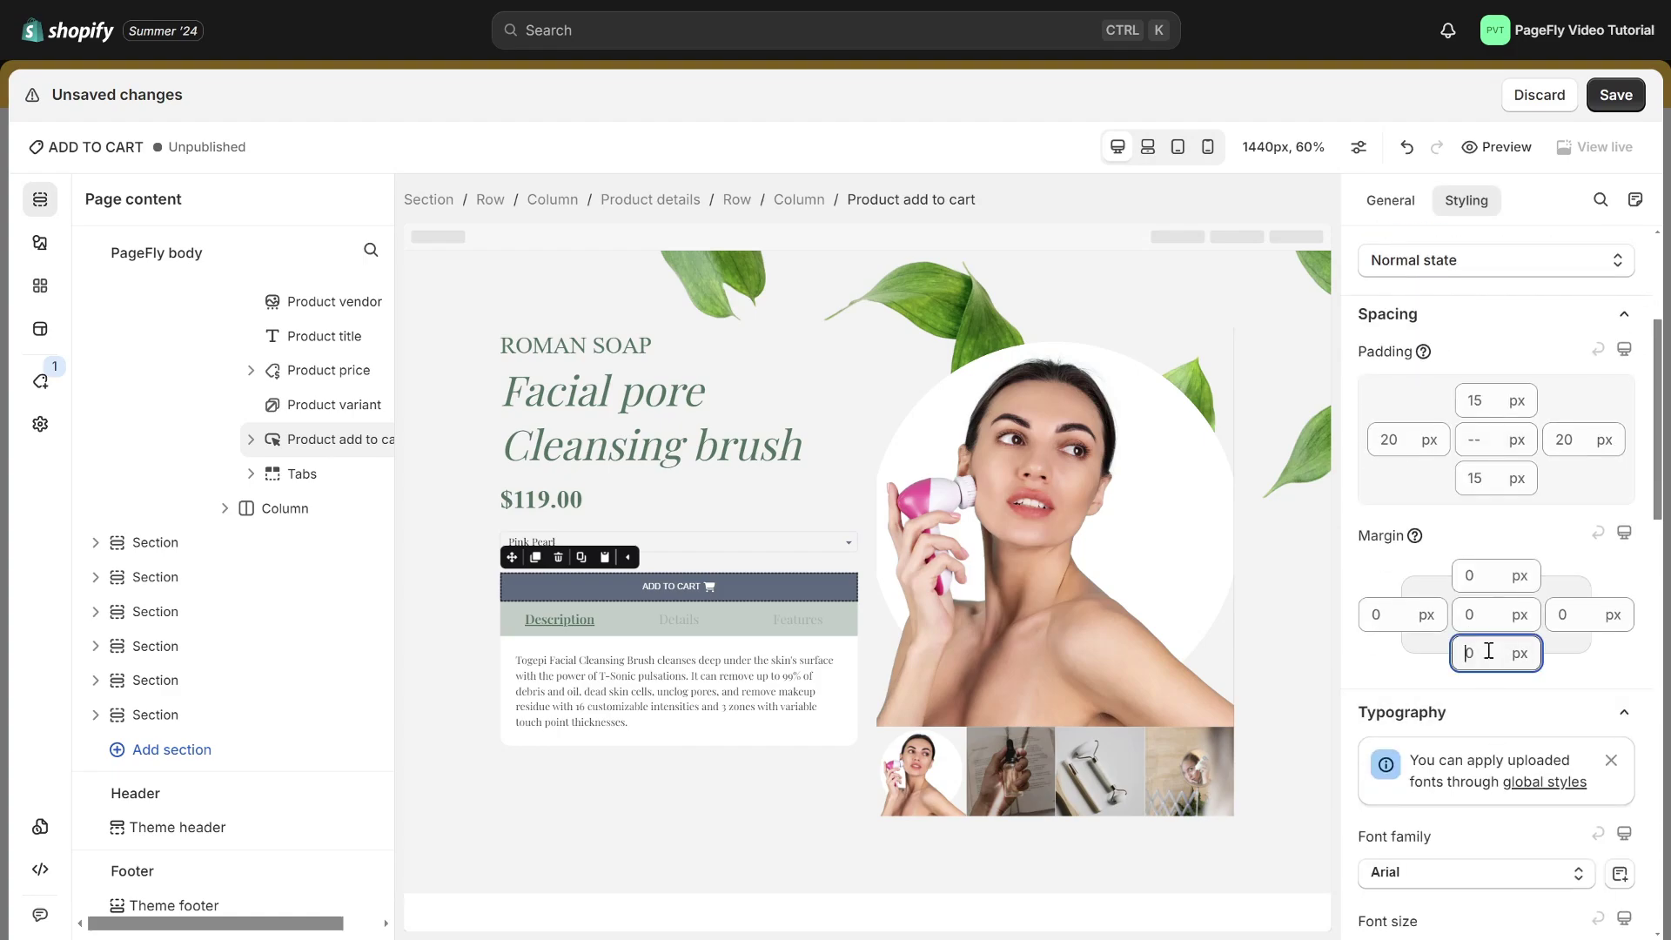
# Step: Give the button a 30 px bottom margin and 18 px Playfair Display text
pyautogui.write('30')
pyautogui.click(1562, 676)
pyautogui.scroll(-2, 1558, 696)
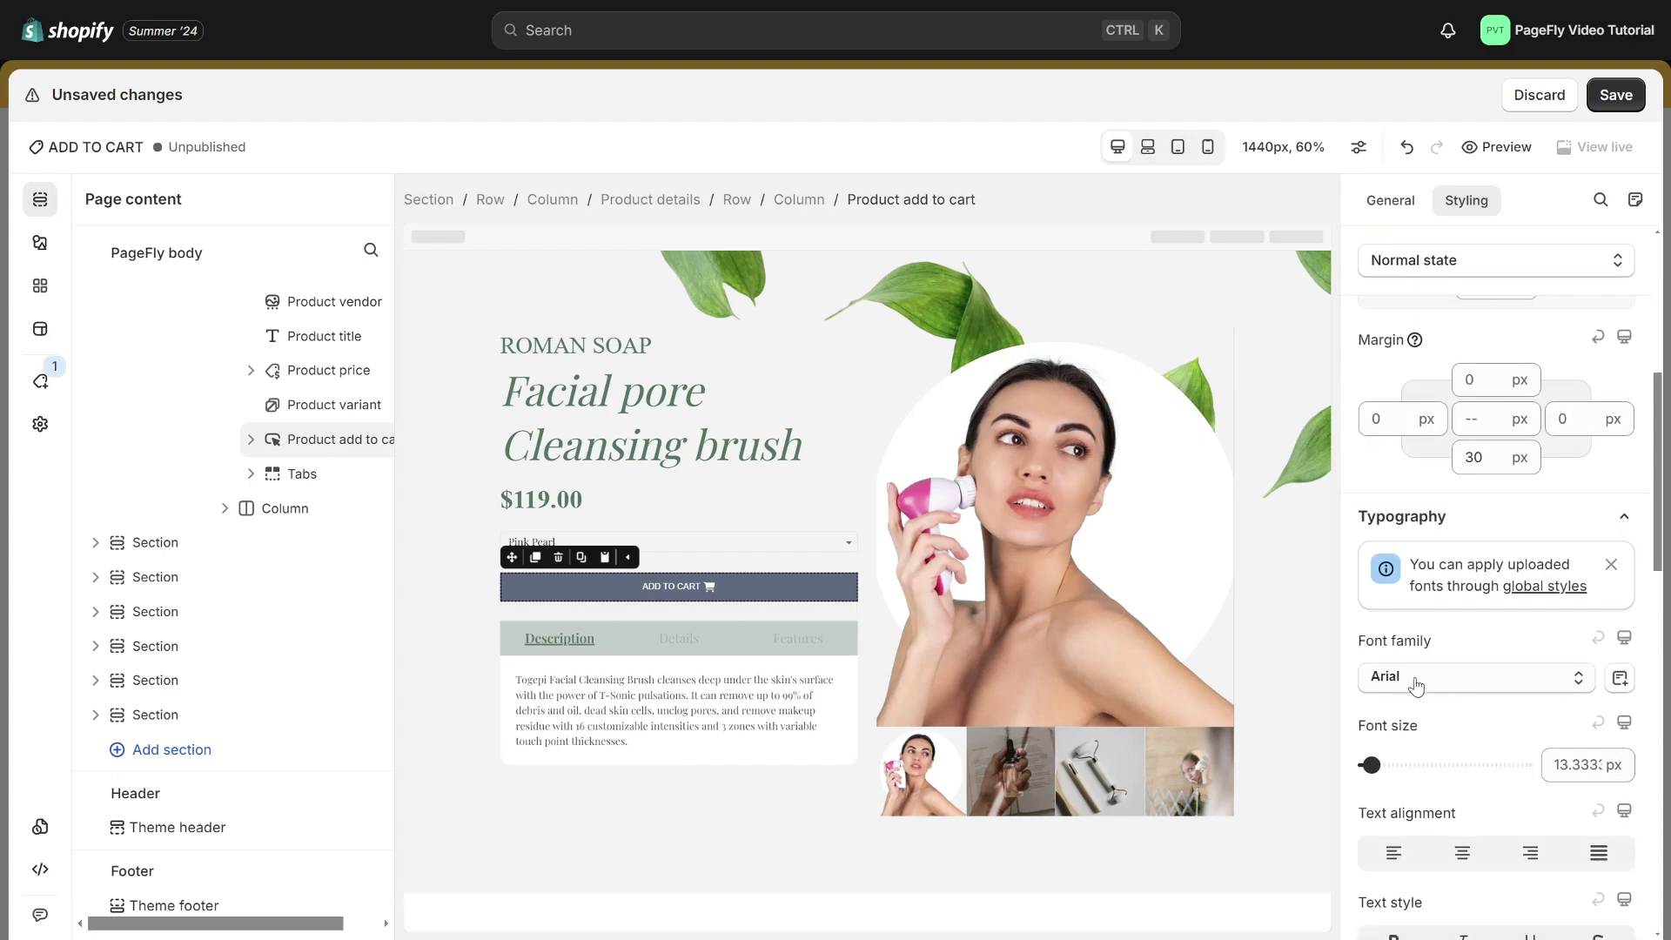
pyautogui.click(1480, 676)
# Step: Make the button text Semi Bold
pyautogui.scroll(-2, 1436, 478)
pyautogui.click(1461, 404)
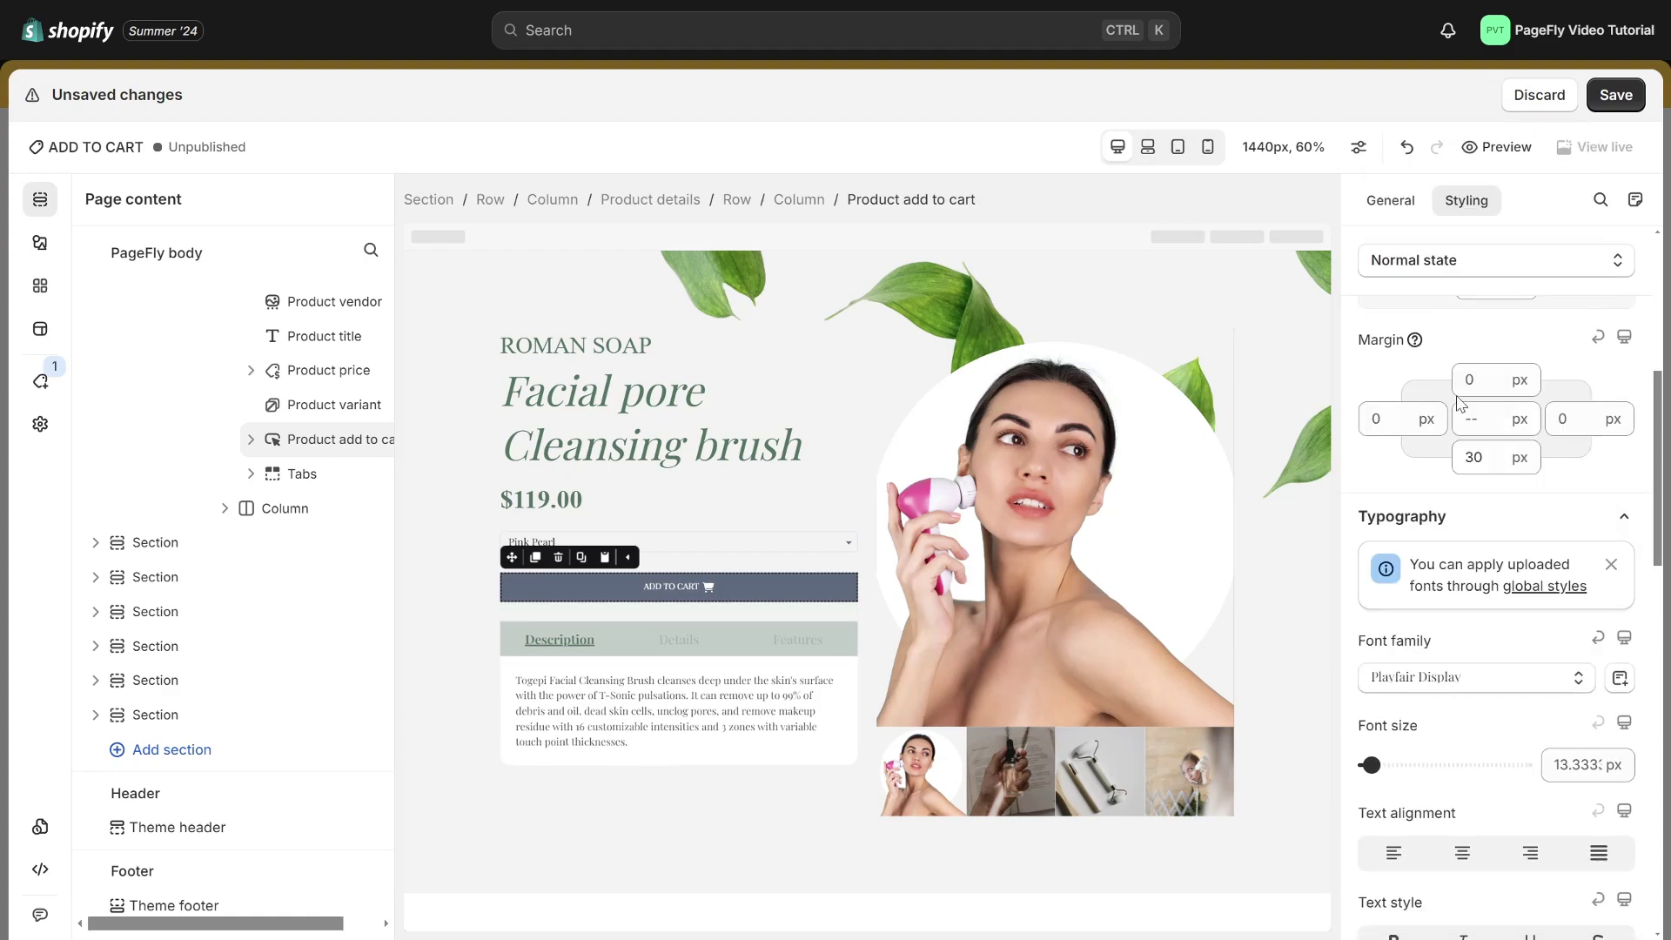
pyautogui.click(1566, 765)
pyautogui.write('18')
pyautogui.click(1539, 716)
# Step: Set the button background to green rgb(78,118,97) and round all corners to 20 px
pyautogui.scroll(-3, 1536, 709)
pyautogui.click(1519, 702)
pyautogui.click(1499, 409)
pyautogui.click(1484, 506)
pyautogui.click(1648, 668)
pyautogui.scroll(-3, 1552, 632)
pyautogui.click(1551, 635)
pyautogui.write('rgb(78, 118, 97)')
pyautogui.click(1648, 648)
pyautogui.scroll(-5, 1601, 714)
pyautogui.click(1502, 567)
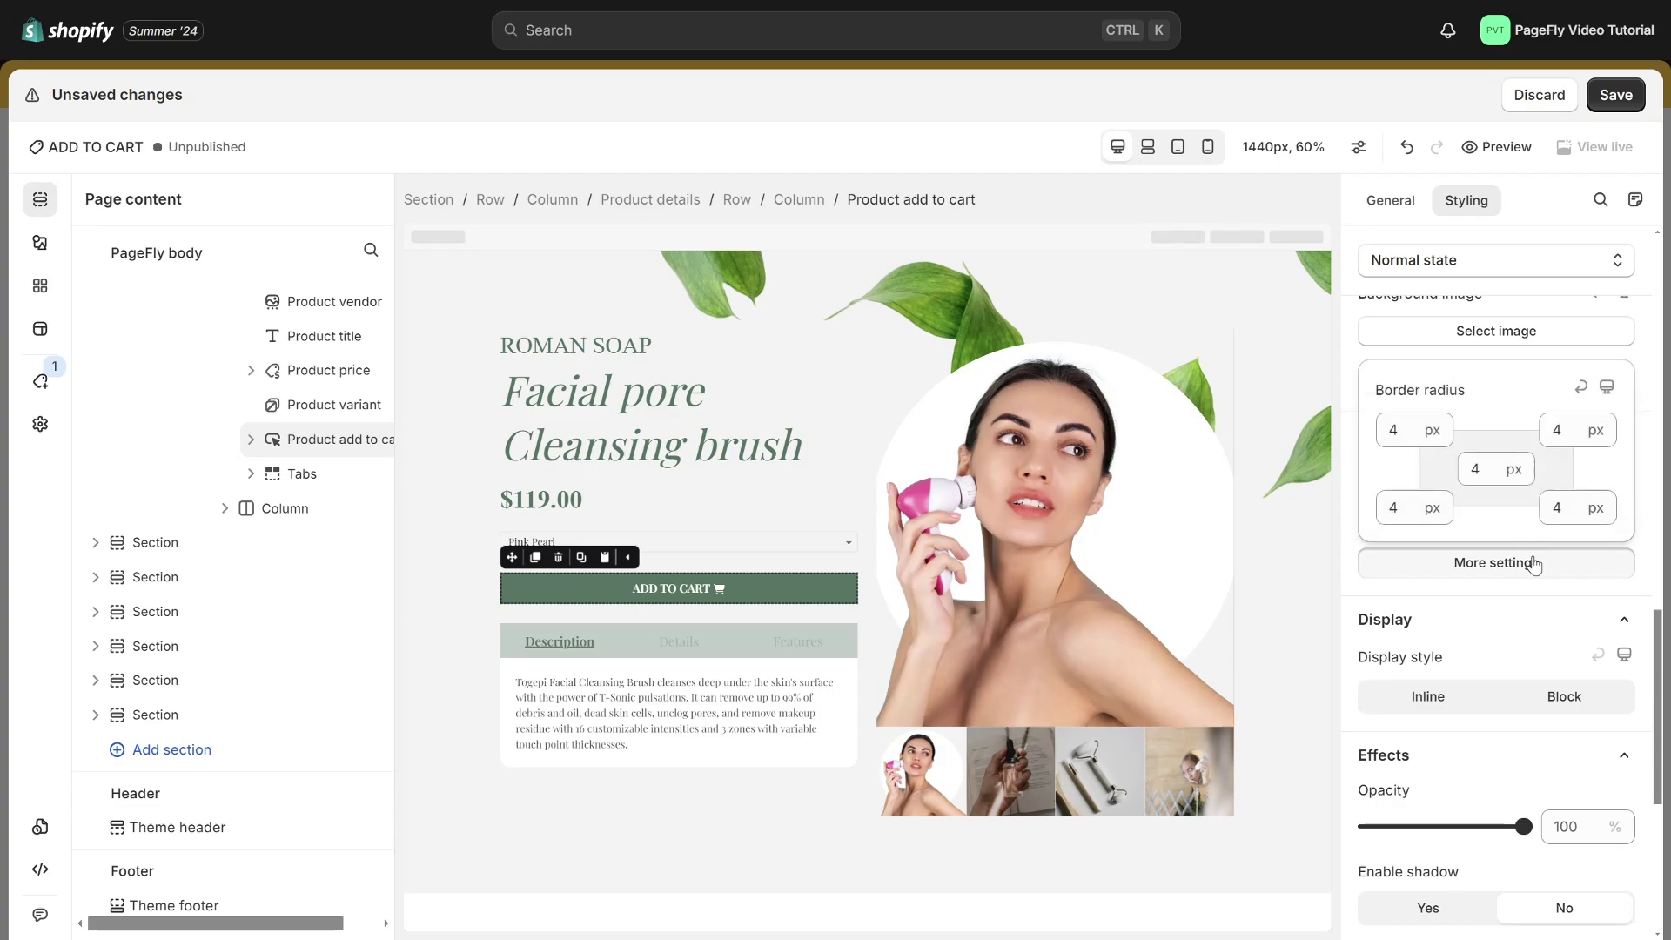
pyautogui.click(1474, 470)
pyautogui.write('20')
pyautogui.click(1649, 573)
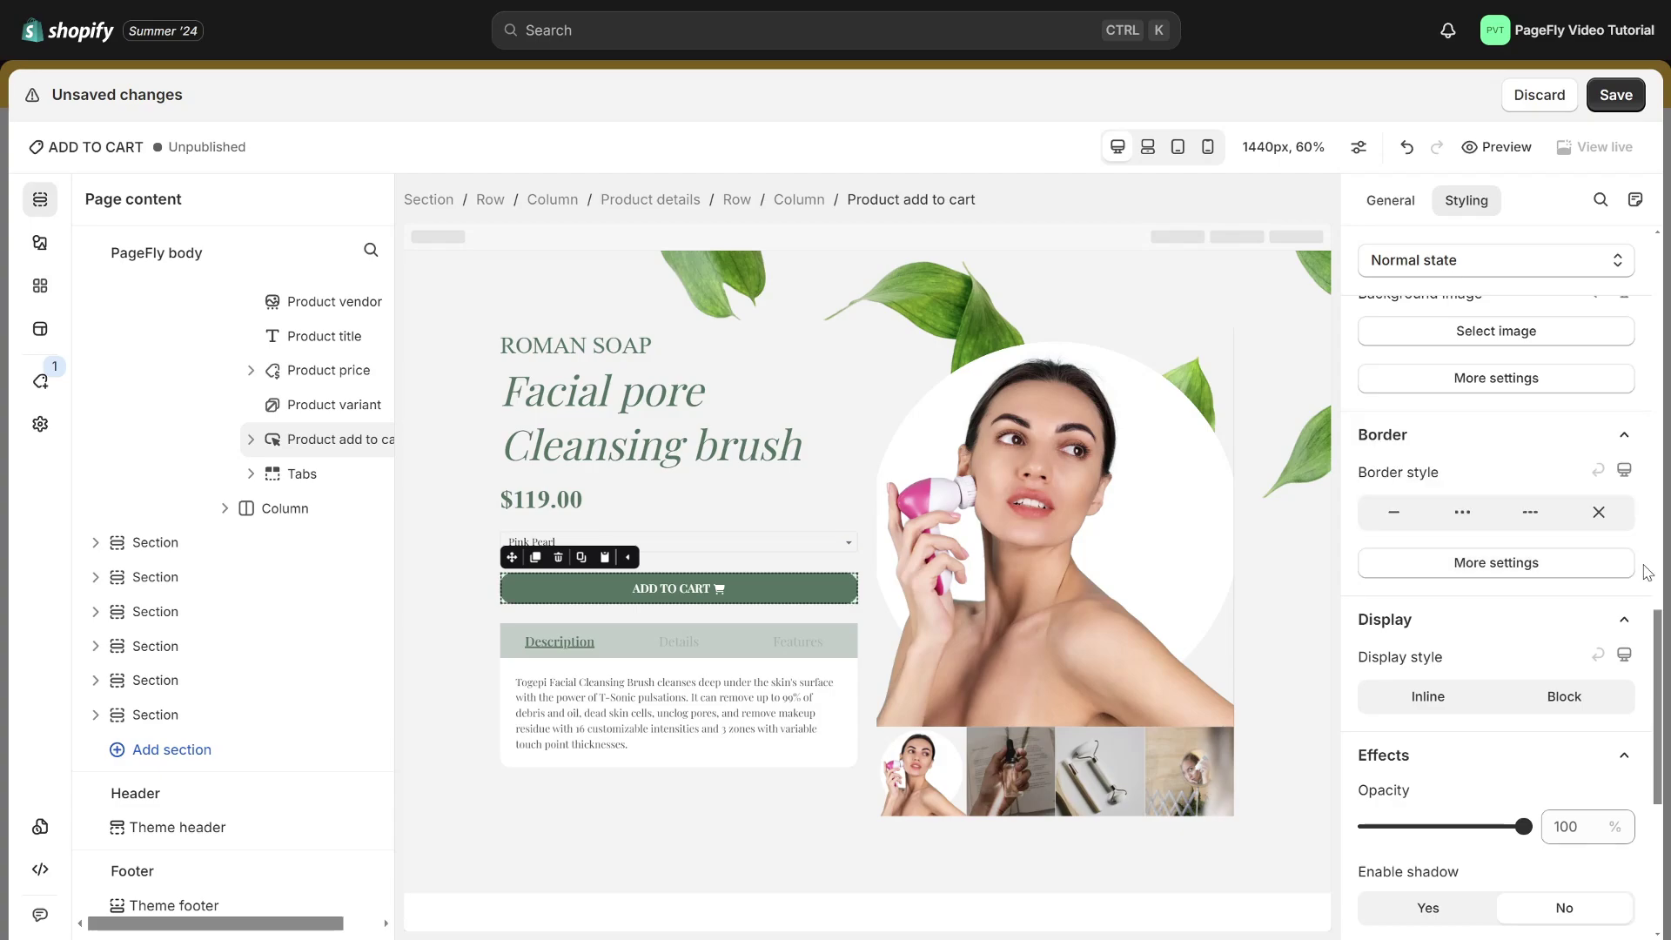
# Step: Give the button's Mouse over state the same green background at 90% alpha
pyautogui.click(1465, 261)
pyautogui.click(1484, 345)
pyautogui.scroll(3, 1532, 435)
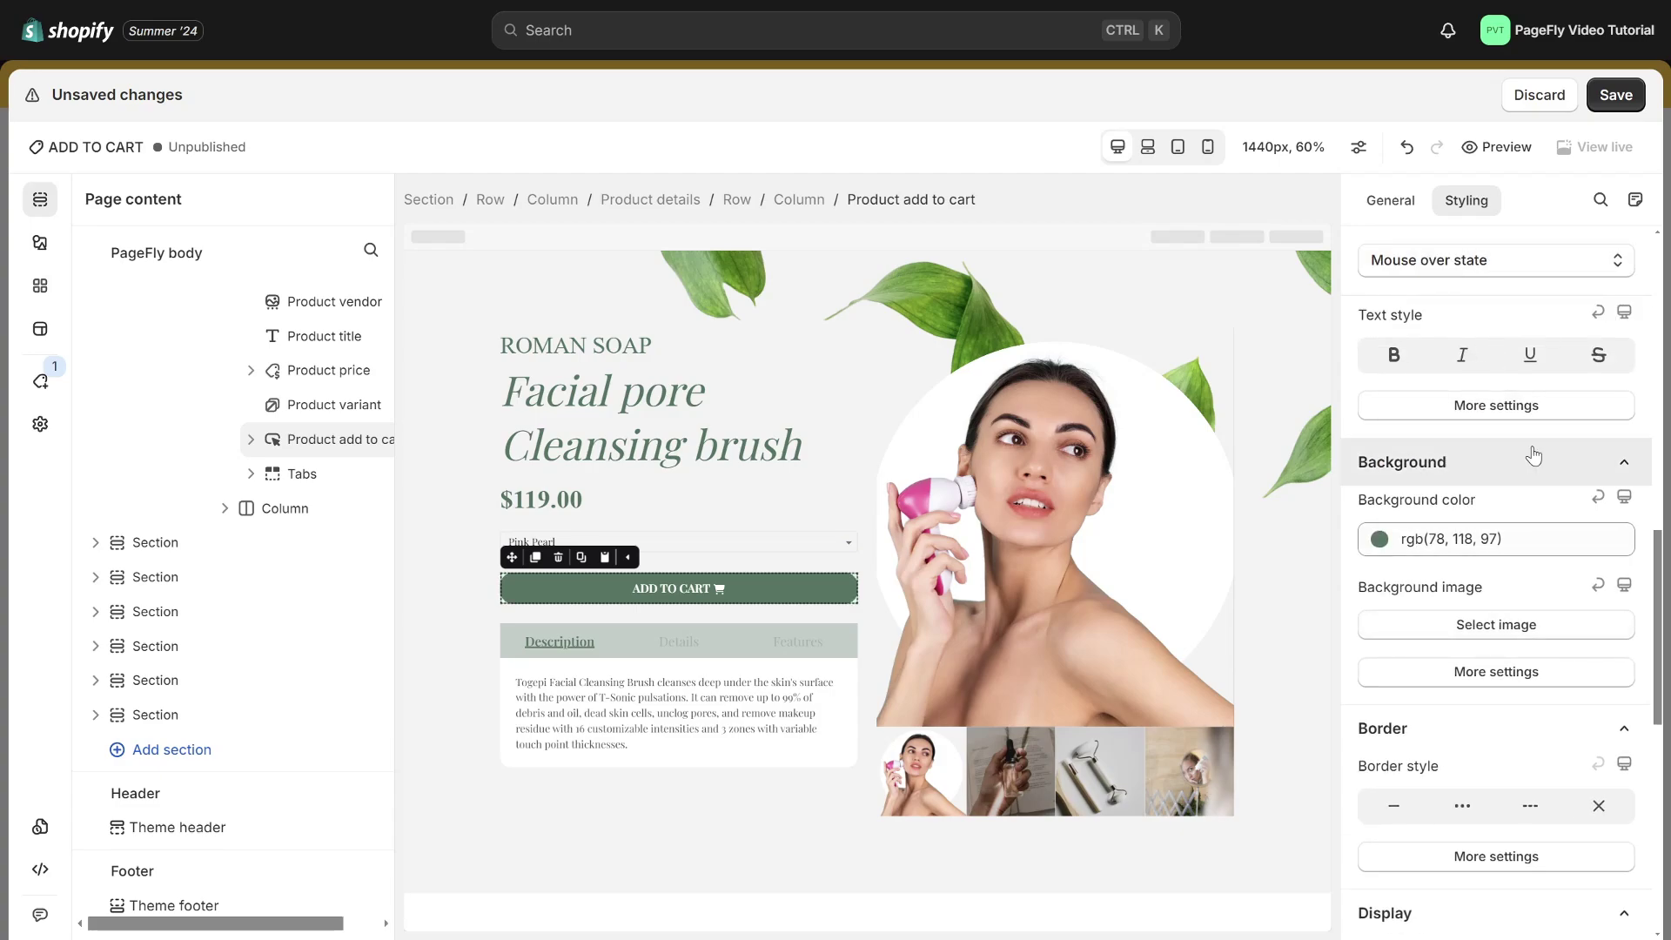
pyautogui.click(1545, 542)
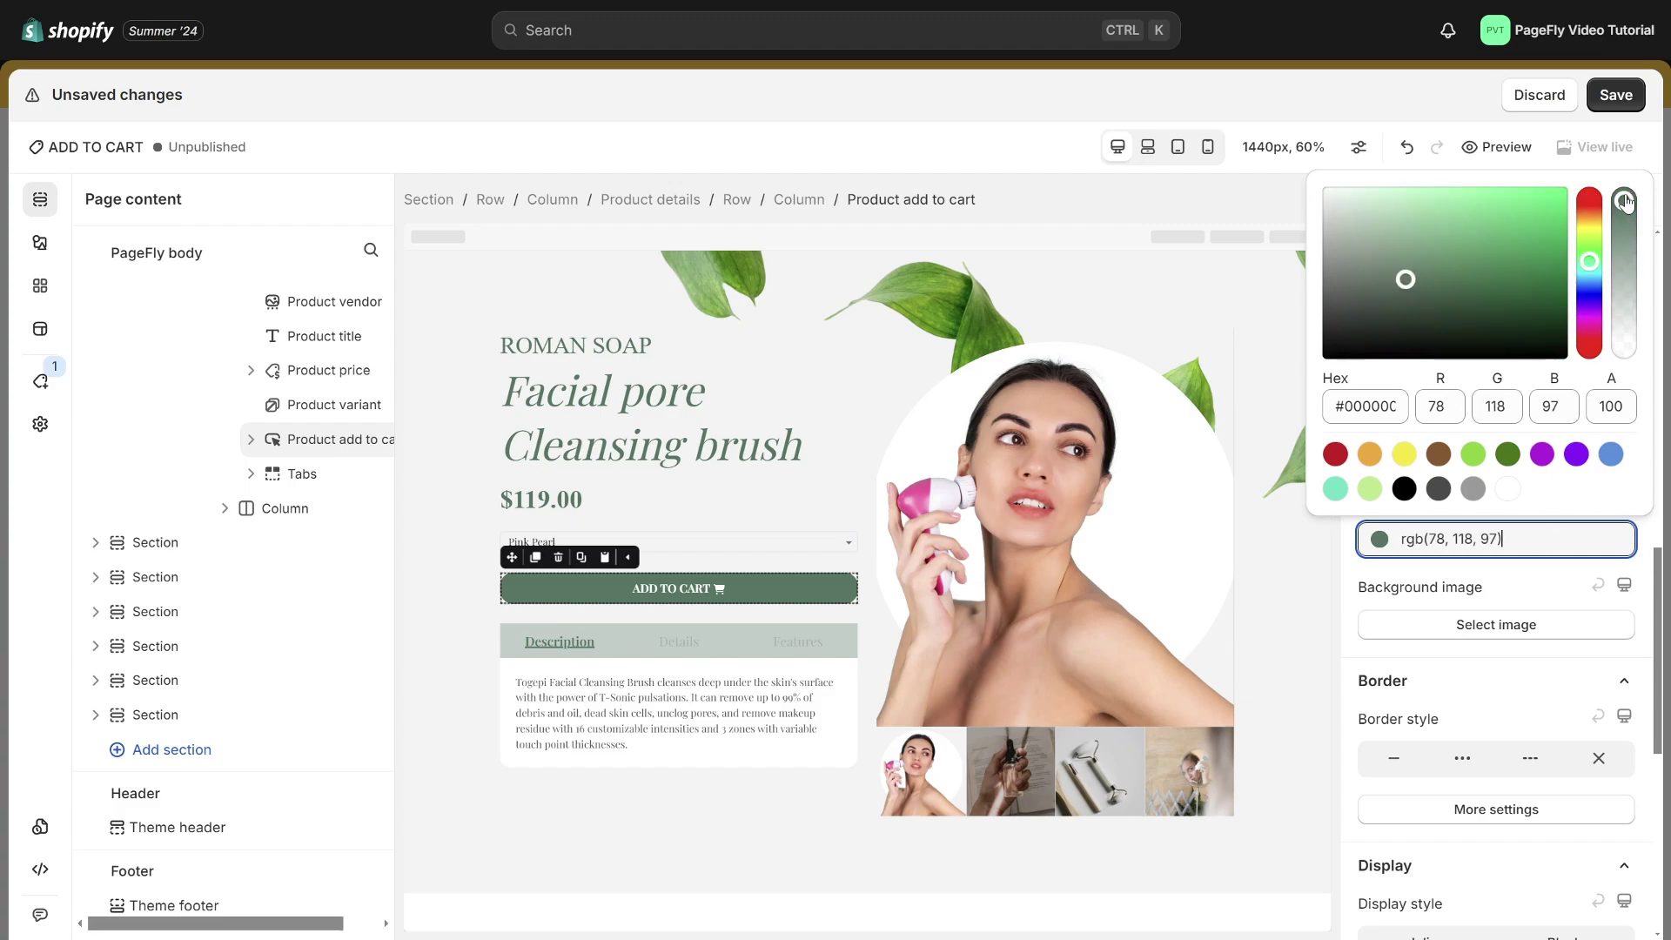
pyautogui.click(1624, 202)
pyautogui.moveTo(1624, 202); pyautogui.dragTo(1628, 220)
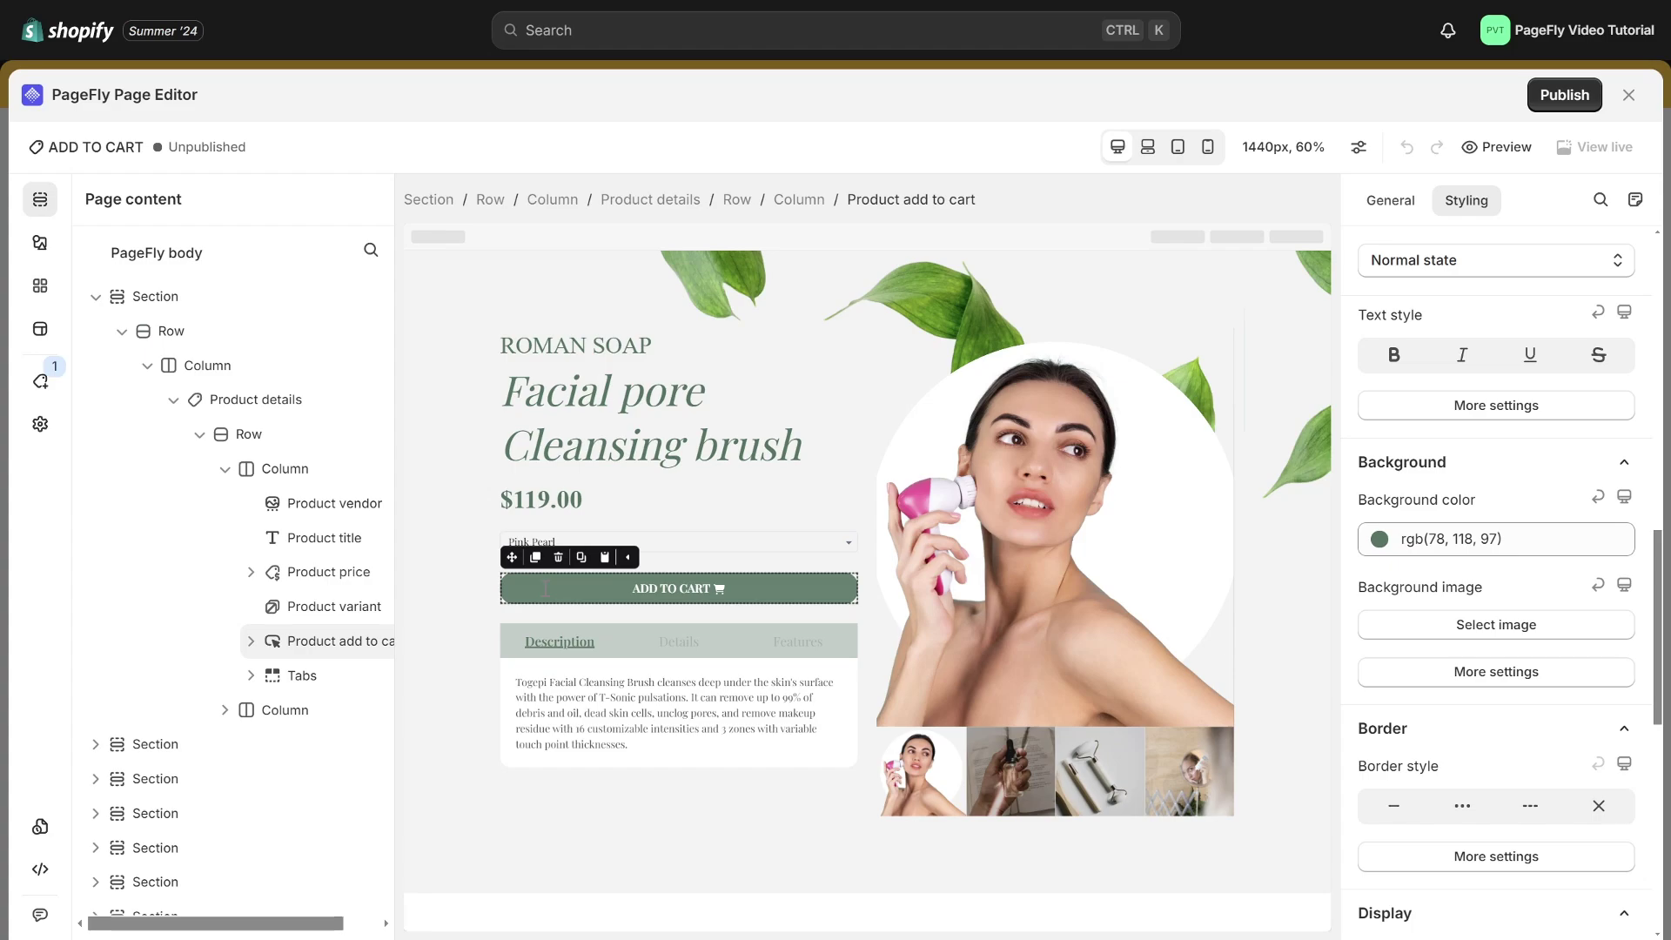
# Step: Place an HTML/Liquid element directly below the ADD TO CART button
pyautogui.click(39, 242)
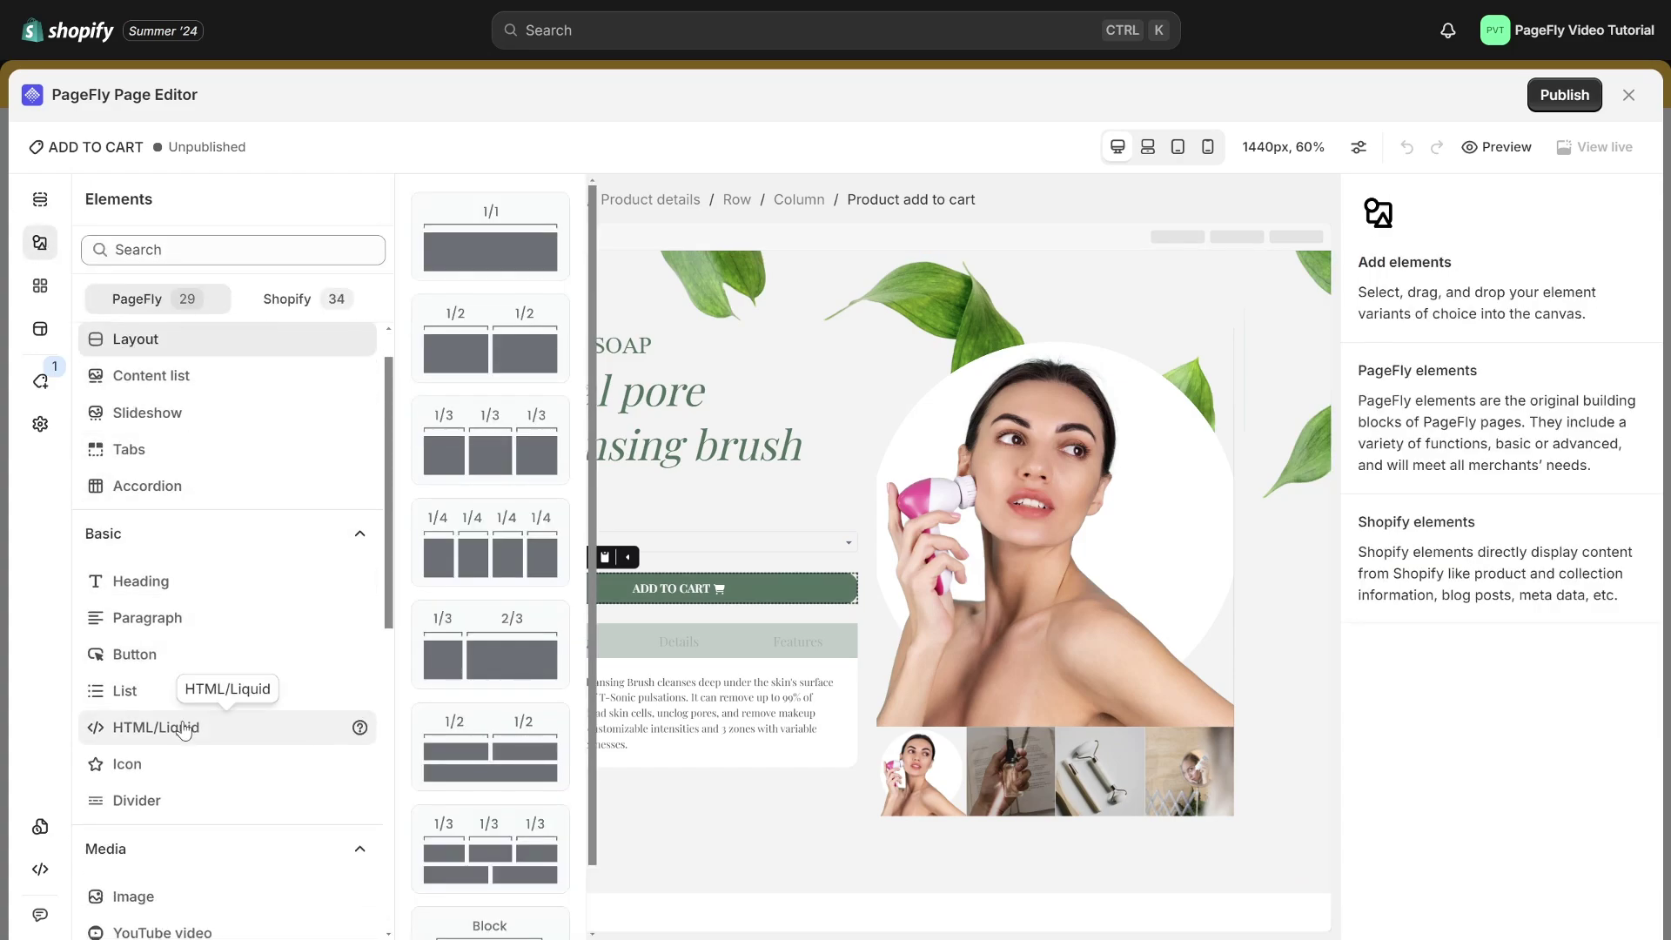
pyautogui.click(174, 728)
pyautogui.moveTo(480, 248); pyautogui.dragTo(619, 616)
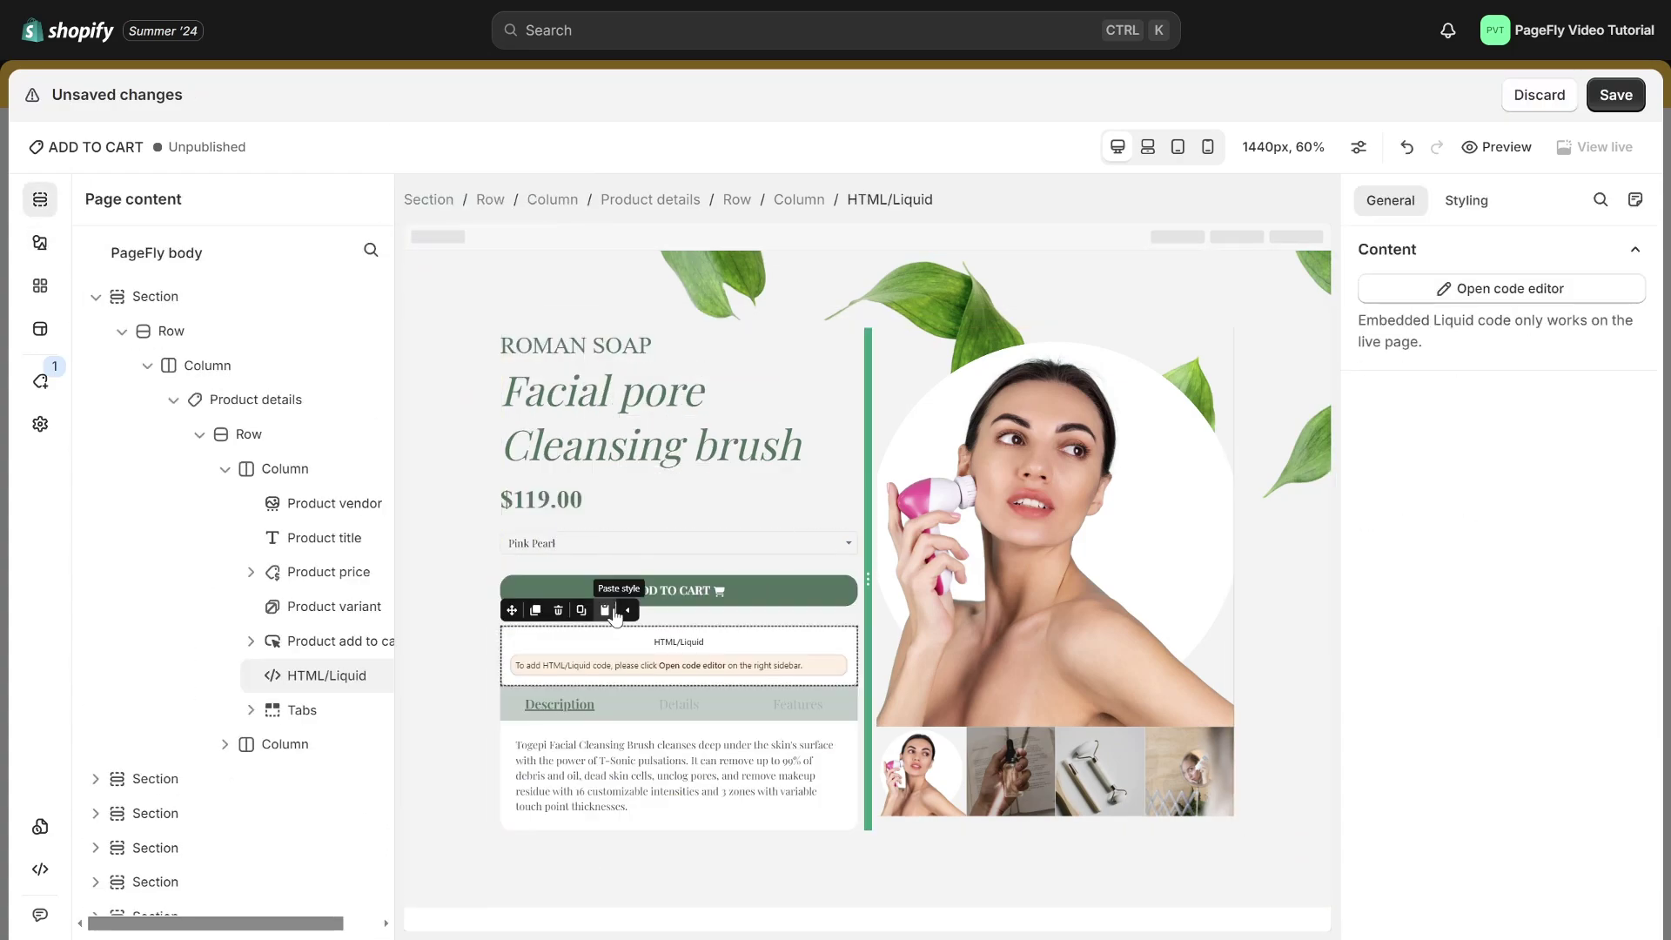
# Step: Paste {{ form | payment_button }} into the element's code and edit its bottom margin
pyautogui.click(1451, 291)
pyautogui.click(1427, 304)
pyautogui.write('{{ form | payment_button }}')
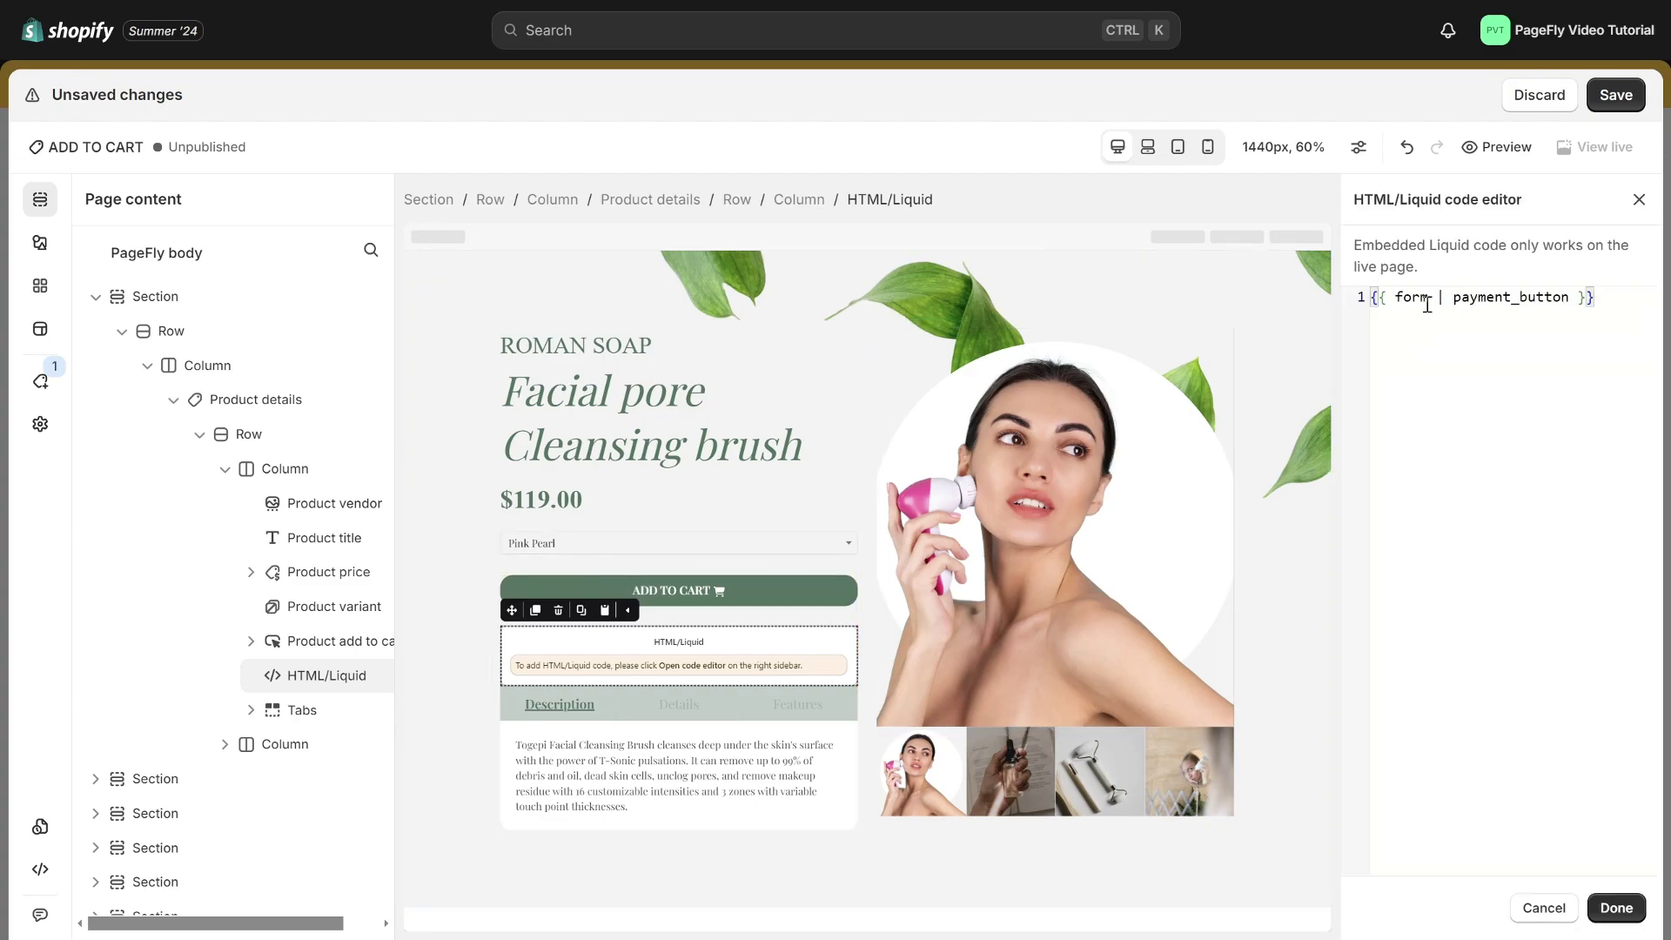
pyautogui.click(1615, 908)
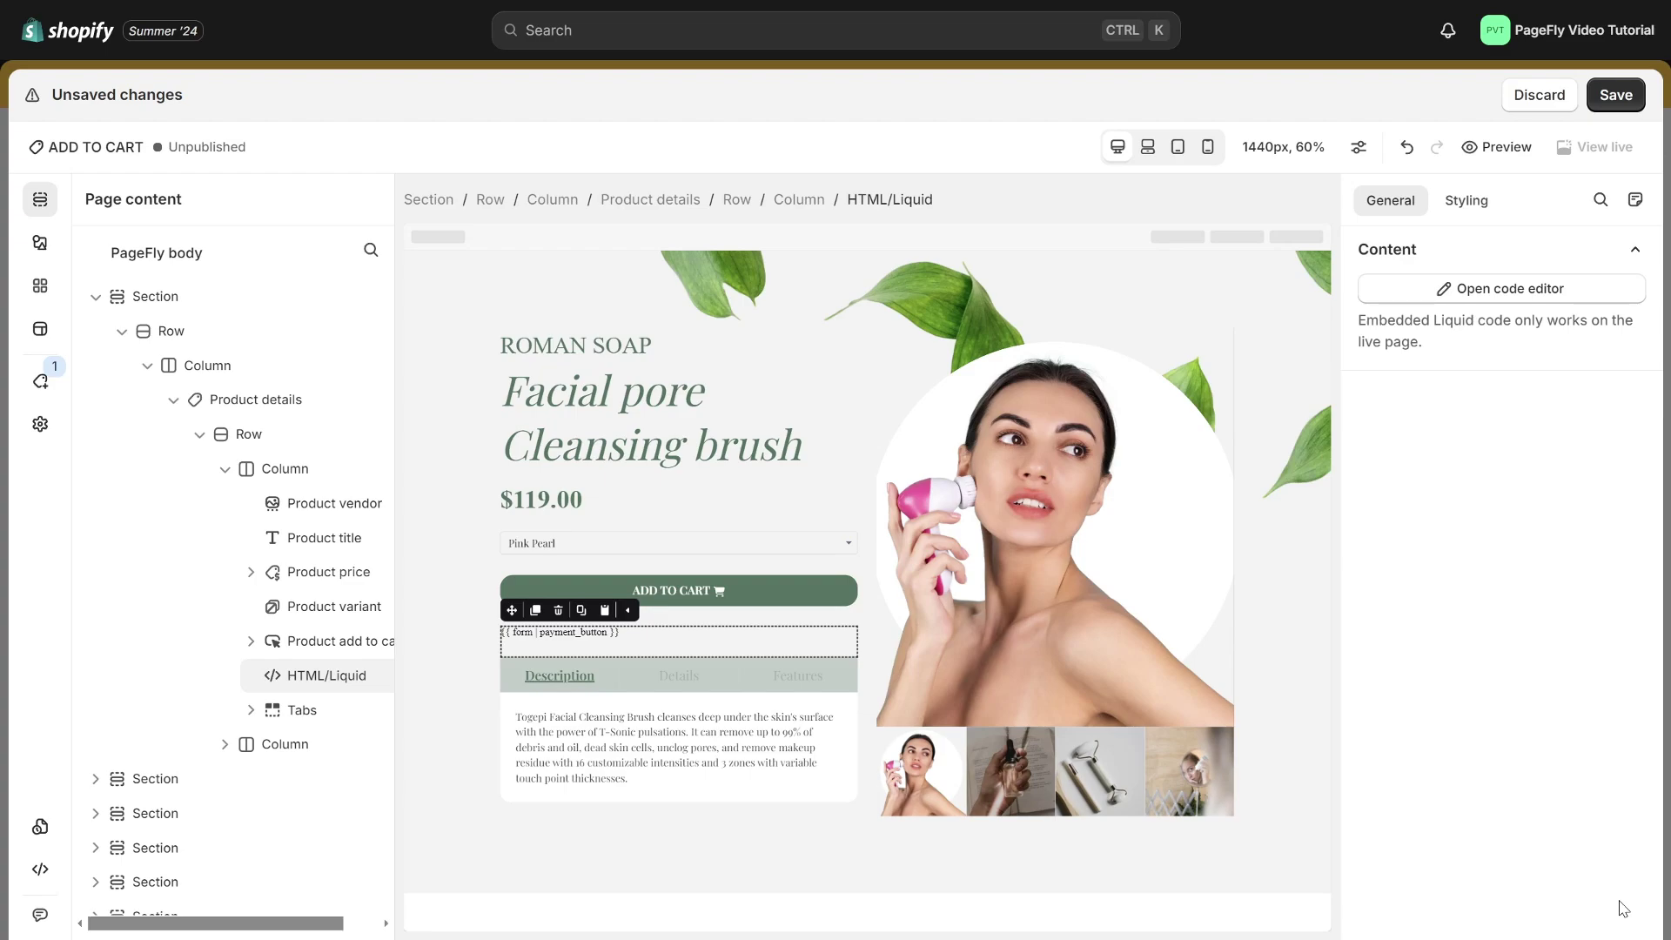
pyautogui.click(1467, 200)
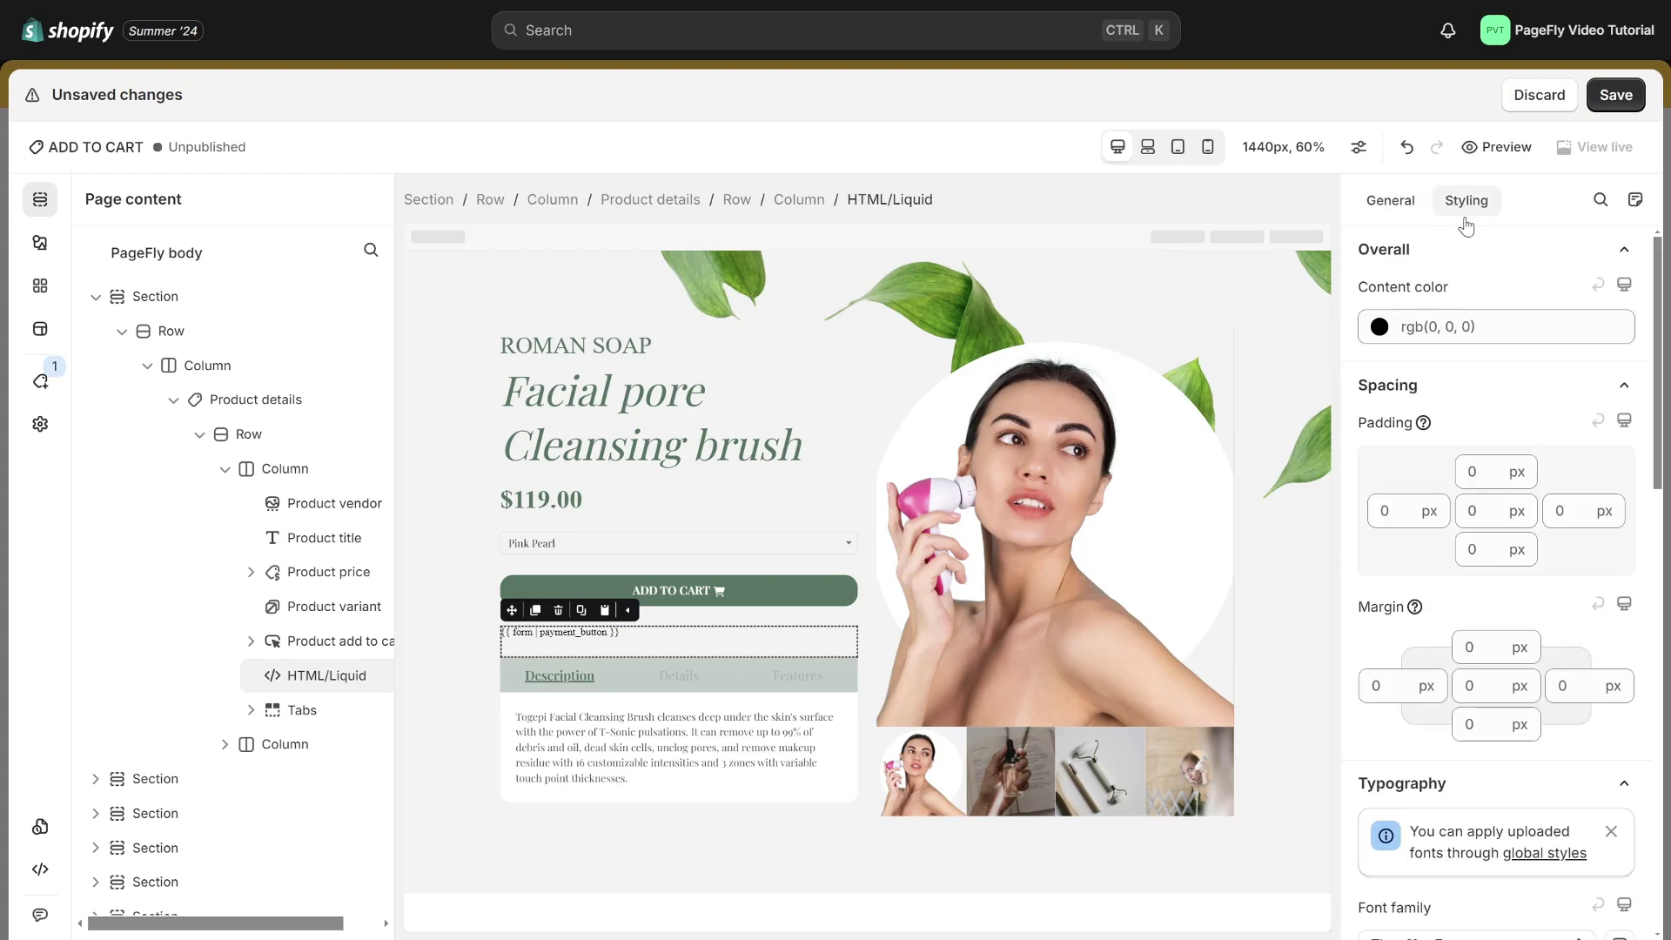
pyautogui.click(1478, 718)
# Step: Set the 20 px bottom margin, save and publish the page, then view it live
pyautogui.write('20')
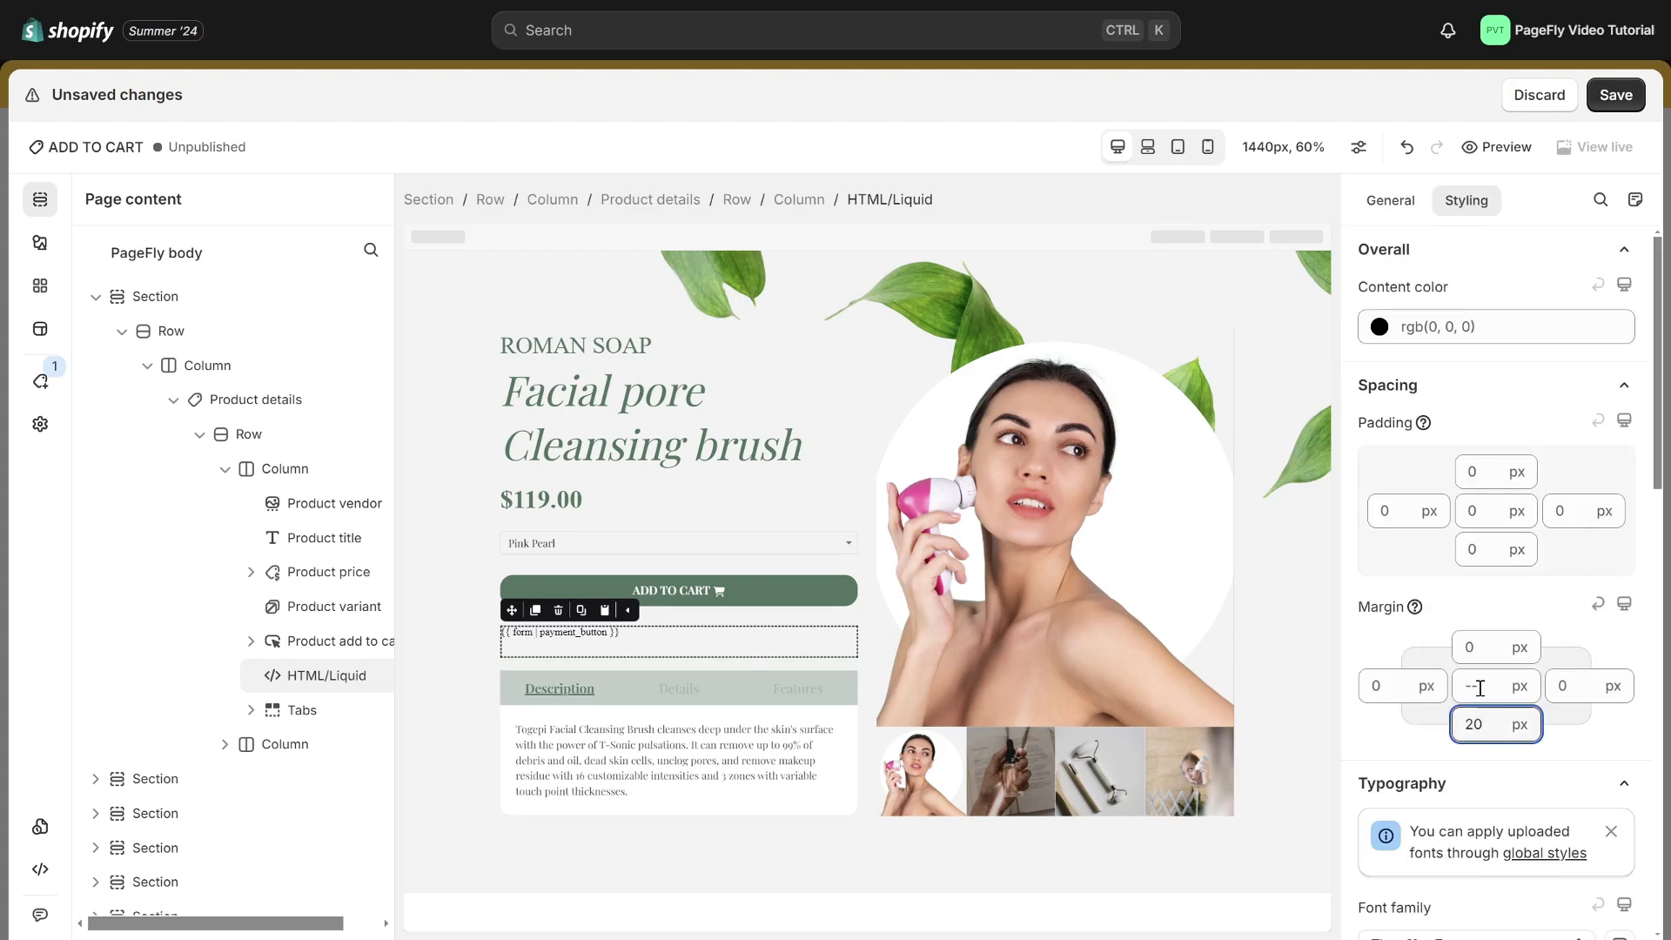
pyautogui.click(1617, 97)
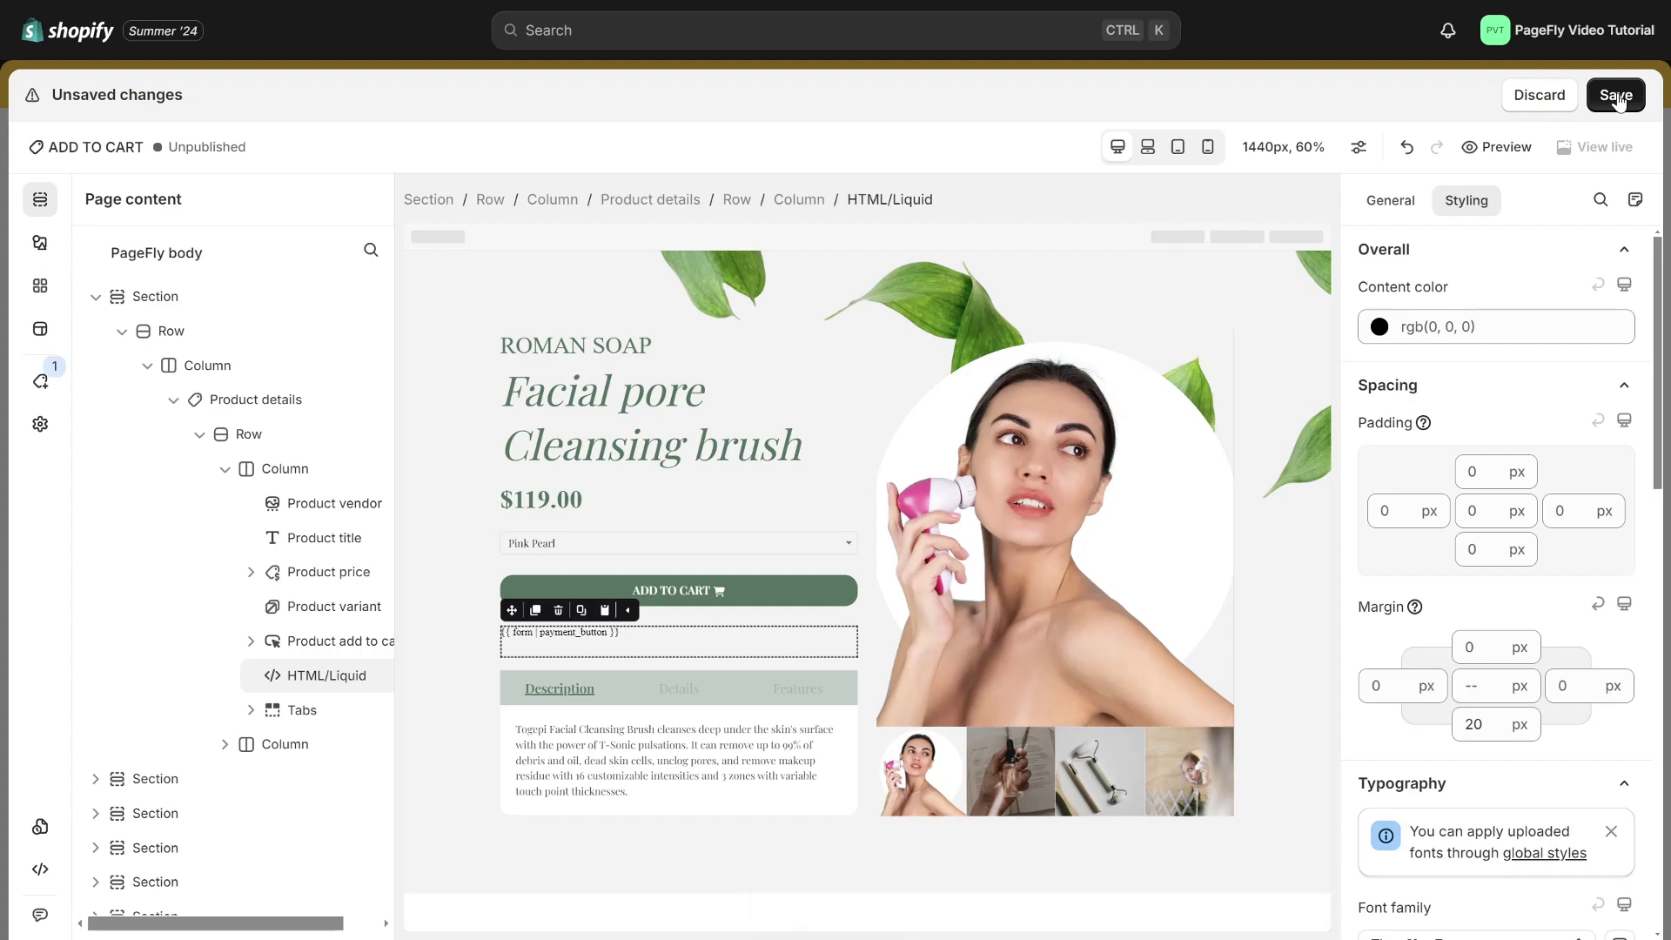
pyautogui.click(1575, 105)
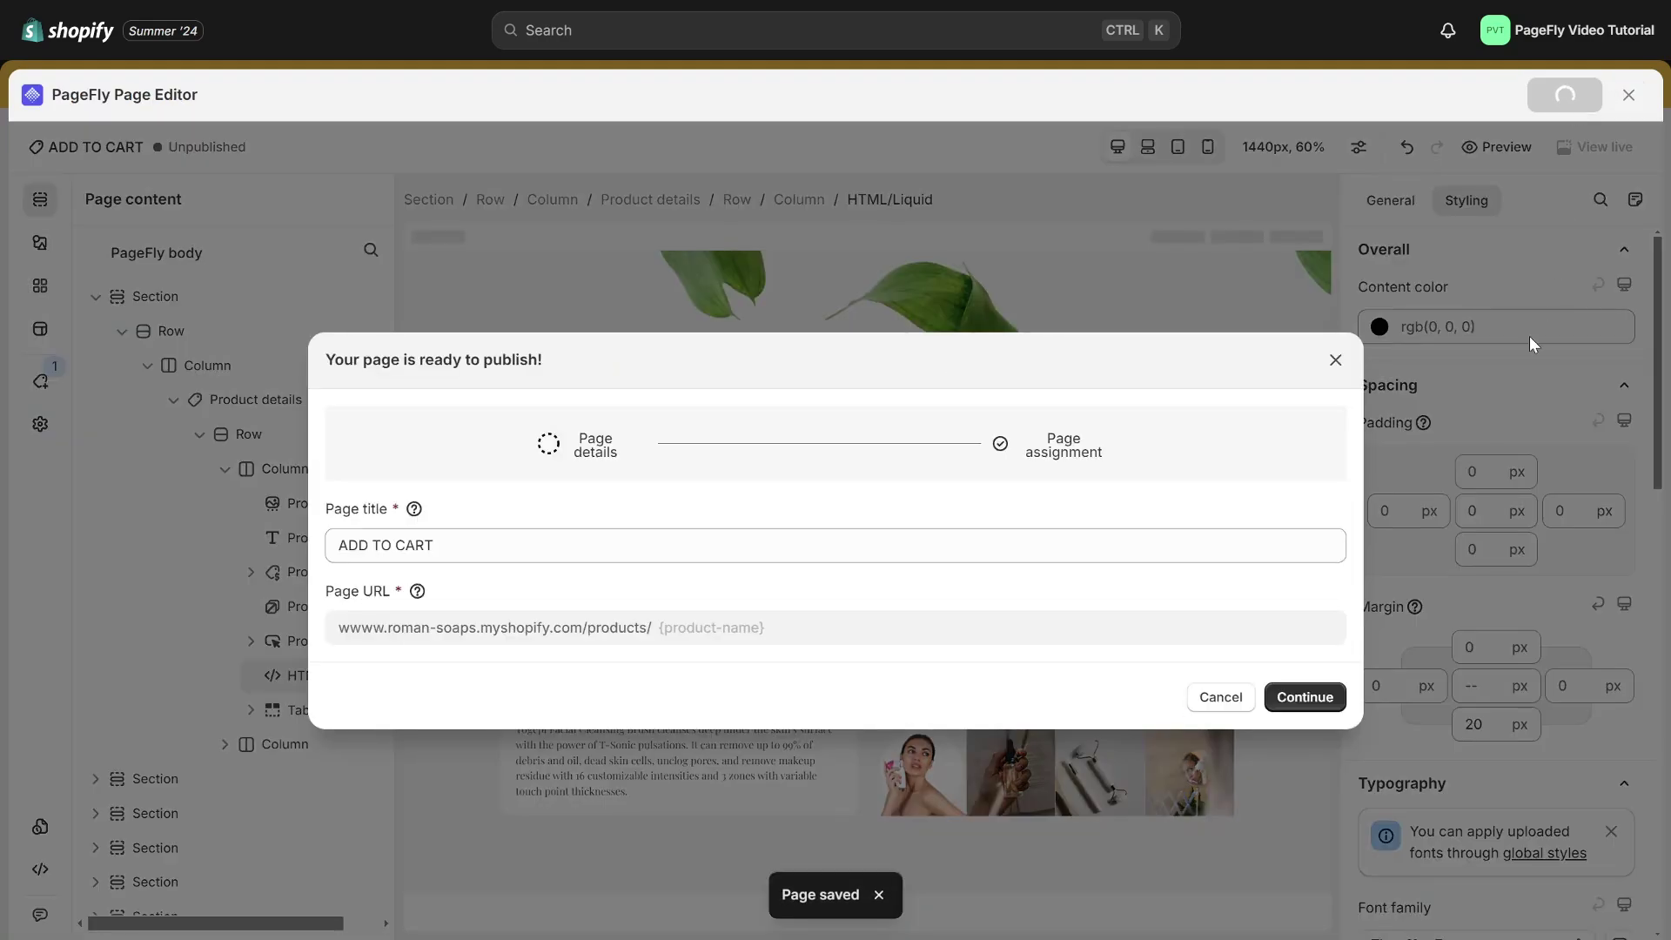
pyautogui.click(1304, 695)
pyautogui.click(1310, 877)
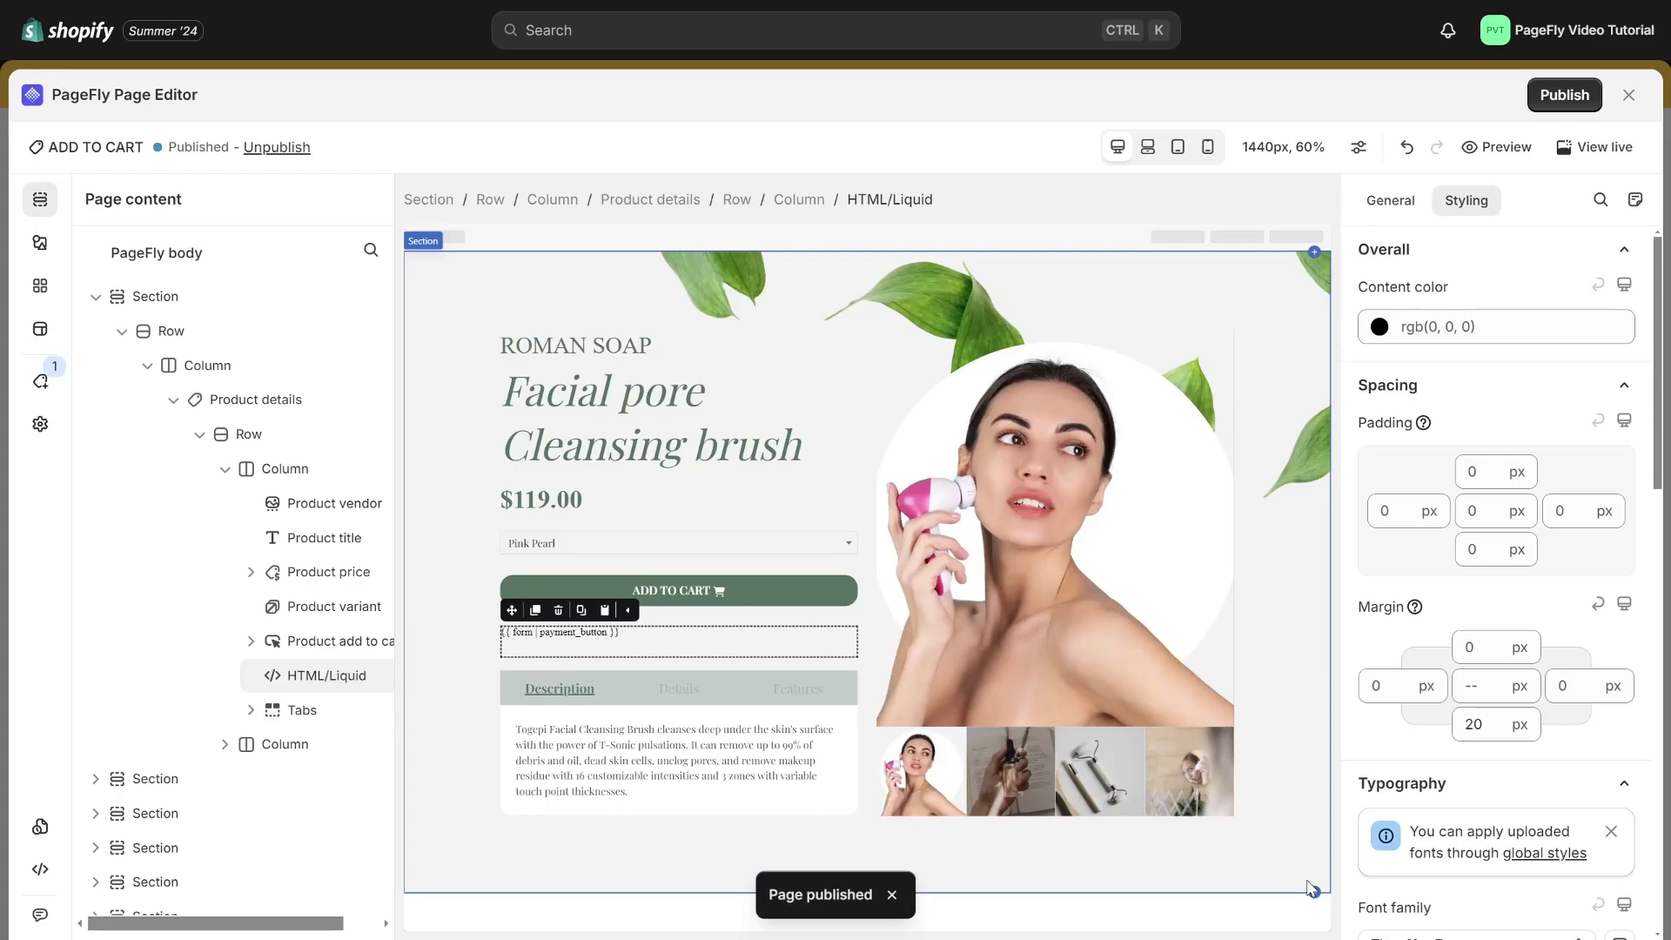
pyautogui.click(1565, 148)
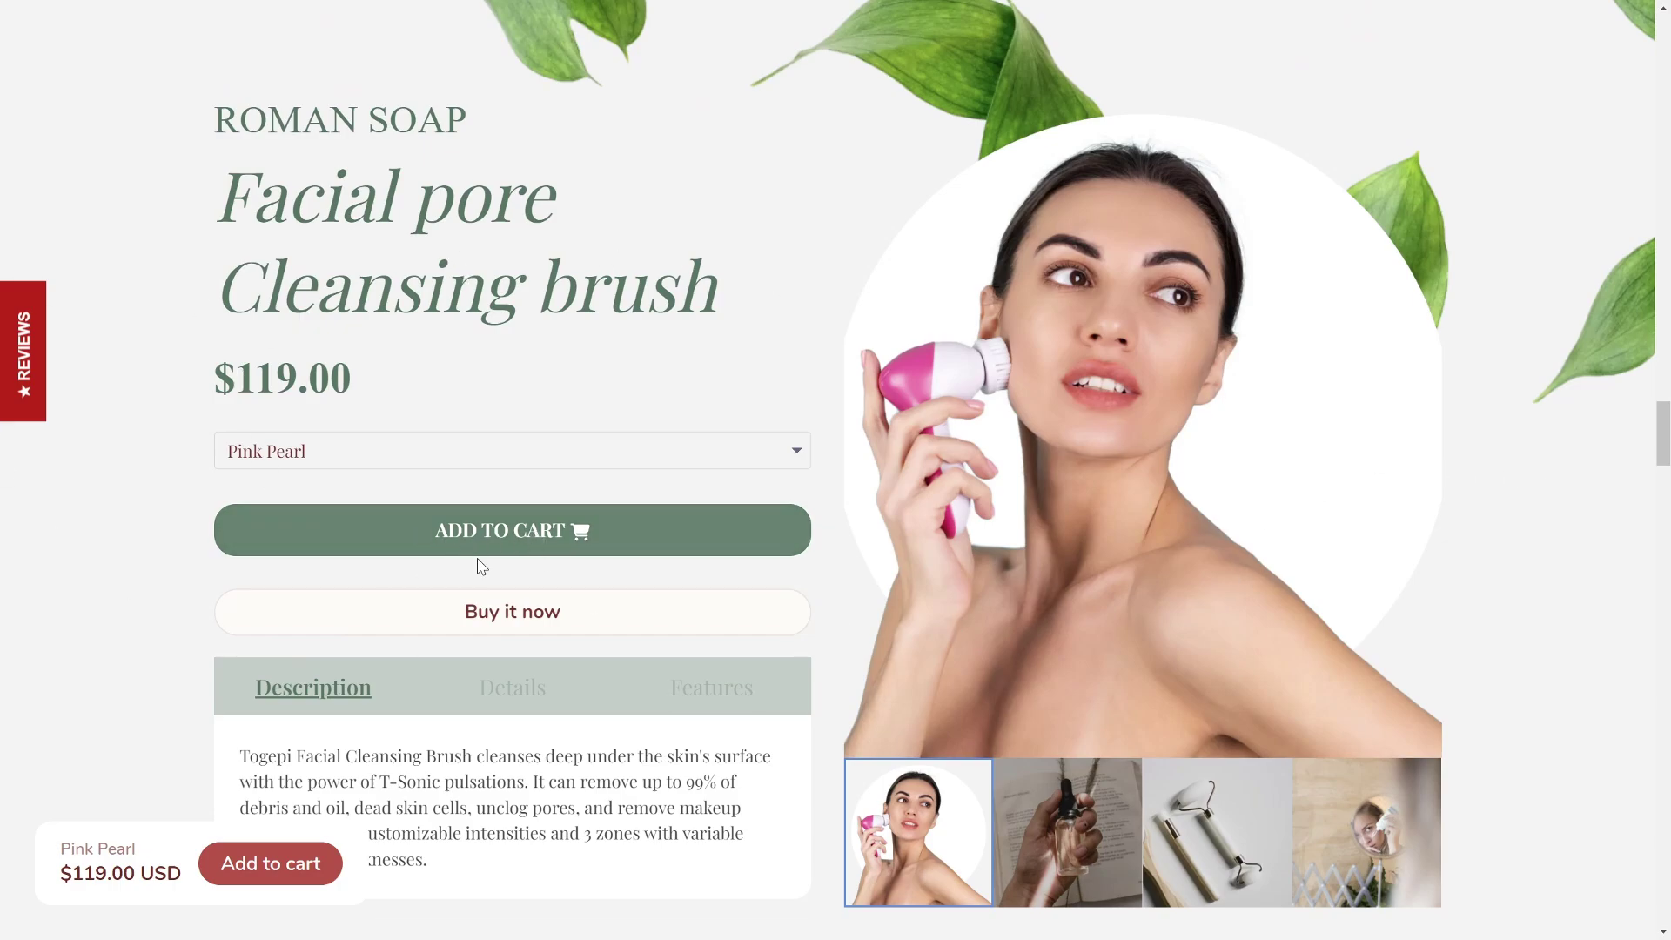
# Step: Add the Pink Pearl Facial pore Cleansing brush to the cart with the green ADD TO CART button
pyautogui.click(454, 540)
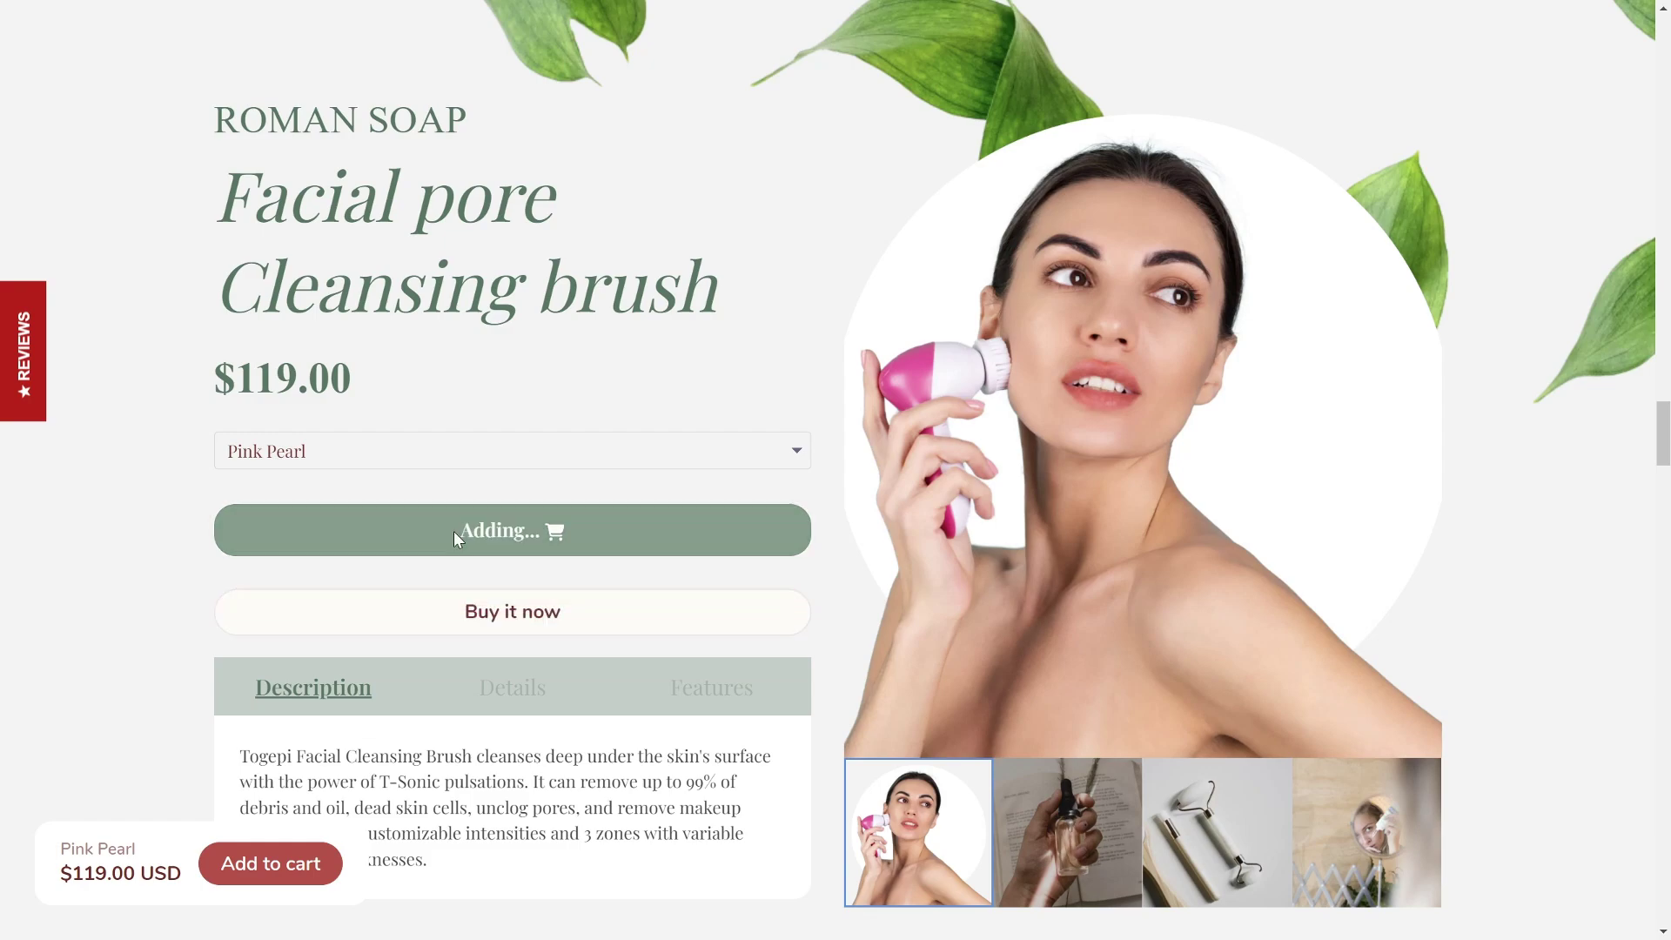